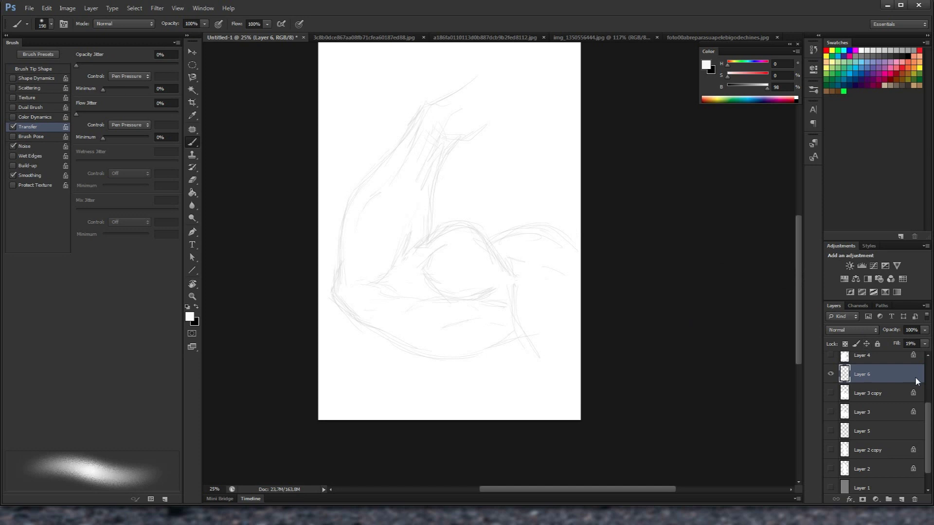
- Make Layer 3 copy visible and turn off the brush's Opacity Jitter control in the Transfer settings
click(831, 394)
click(134, 78)
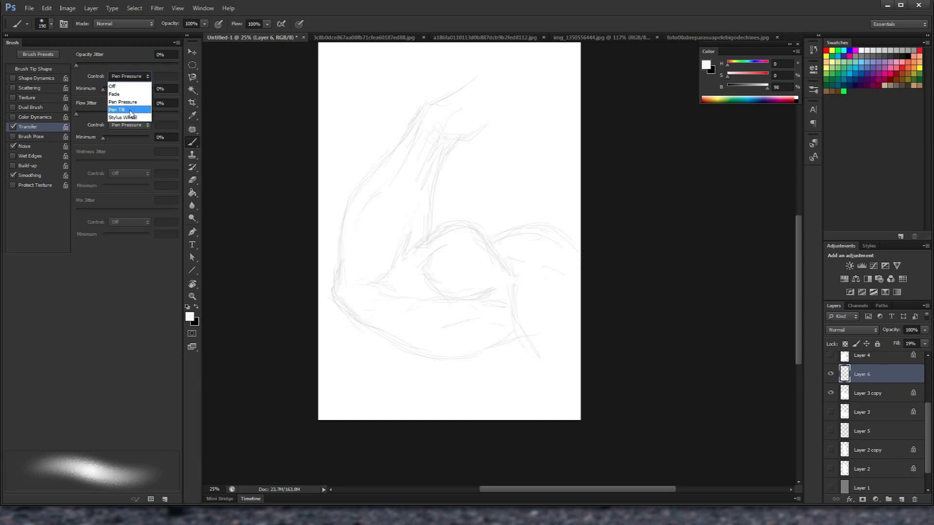
click(136, 88)
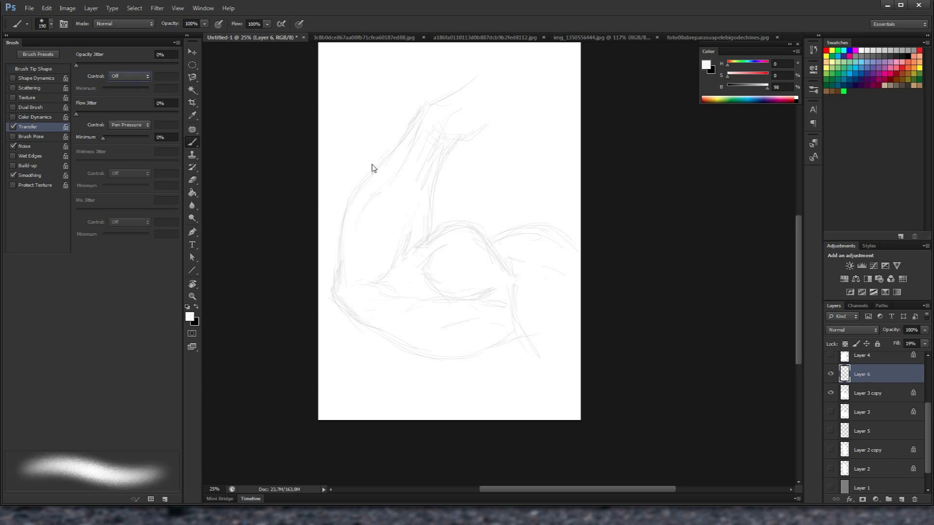
ctrl+click(477, 201)
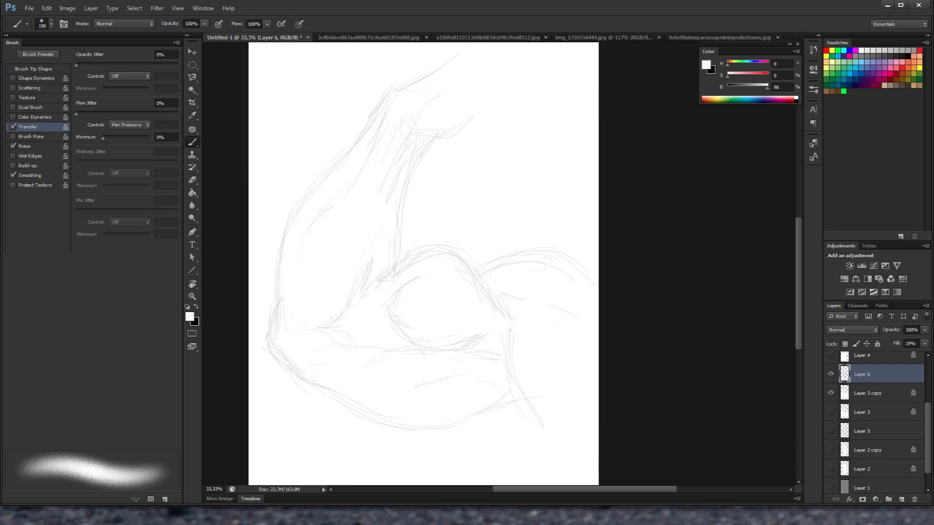
- Select Layer 3 copy for painting and set a pale skin colour with hue 17, saturation 12% and brightness 93%
click(831, 374)
click(830, 373)
click(871, 394)
drag(768, 88, 765, 89)
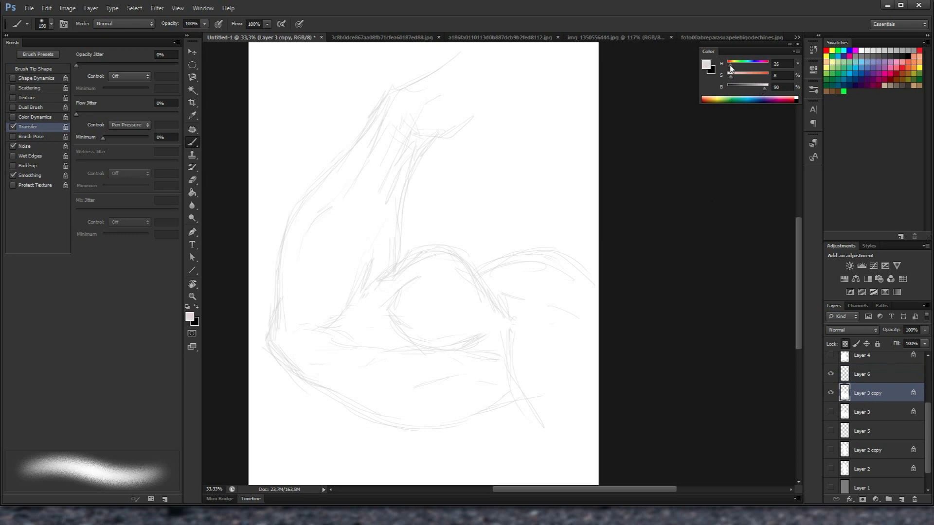
drag(731, 68, 763, 92)
- Paint the pale skin tone along the forearm's outer edge, then reduce the brush to 101 px and continue around the elbow
mouse_move(363, 130)
mouse_down()
mouse_move(312, 179)
mouse_move(286, 302)
mouse_up()
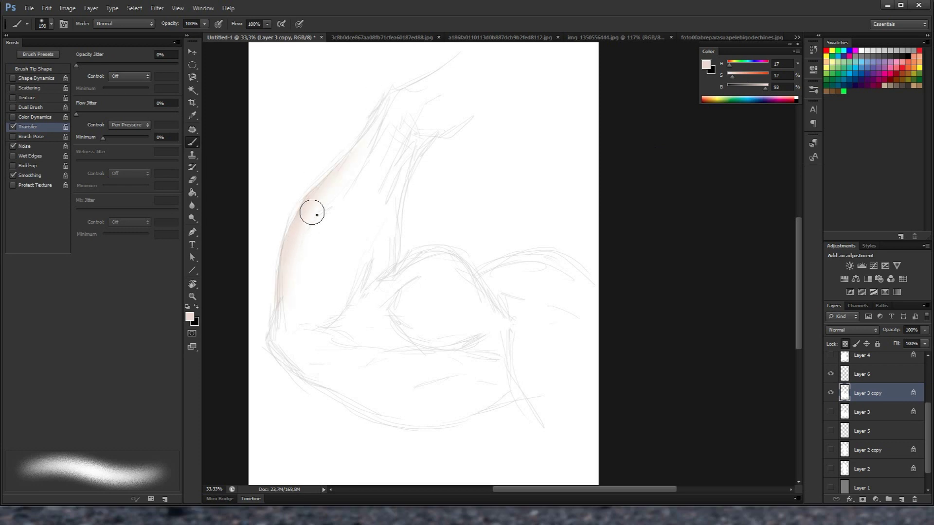
right_click(315, 213)
mouse_move(278, 269)
mouse_down()
mouse_move(270, 269)
mouse_move(274, 346)
mouse_up()
drag(286, 305, 307, 380)
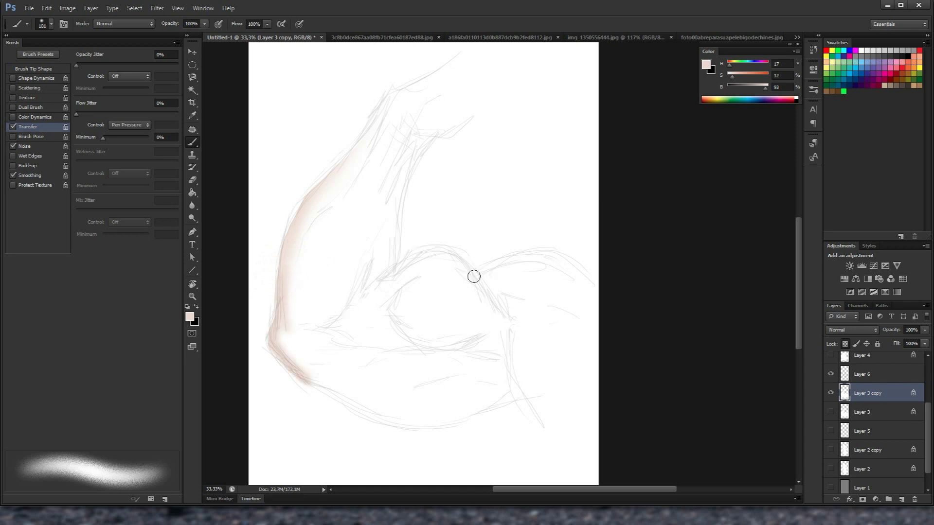
- Lower the colour's saturation to 6% and paint the biceps' slope toward the shoulder and the shoulder's upper contour
drag(440, 255, 494, 306)
mouse_move(489, 272)
mouse_down()
mouse_move(530, 253)
mouse_move(591, 281)
mouse_up()
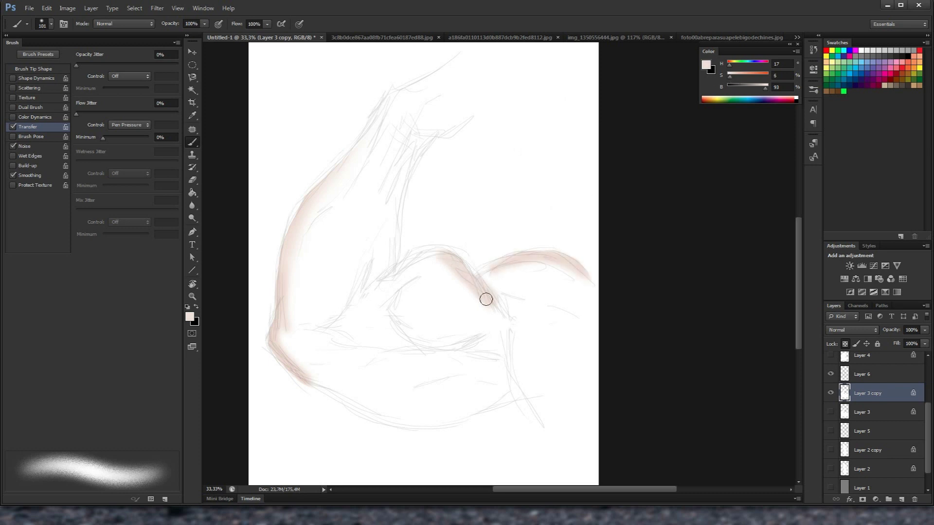
drag(496, 306, 510, 320)
mouse_move(480, 279)
mouse_down()
mouse_move(519, 268)
mouse_move(598, 294)
mouse_up()
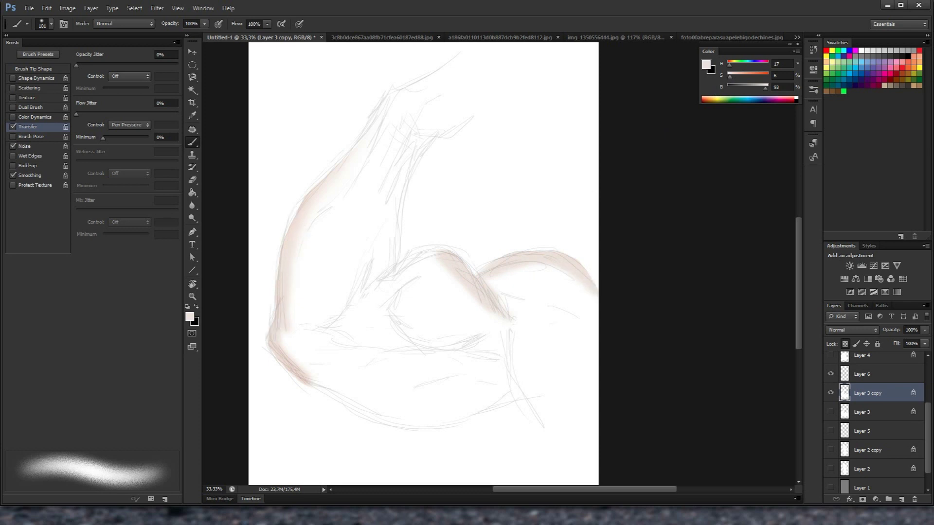
- Extend the skin tone up to the wrist, over the shoulder edge and biceps peak, and along the forearm's inner edge
mouse_move(343, 168)
mouse_down()
mouse_move(390, 117)
mouse_move(374, 126)
mouse_up()
drag(565, 269, 594, 295)
drag(442, 262, 433, 258)
drag(395, 234, 393, 265)
drag(401, 196, 395, 251)
drag(402, 186, 398, 210)
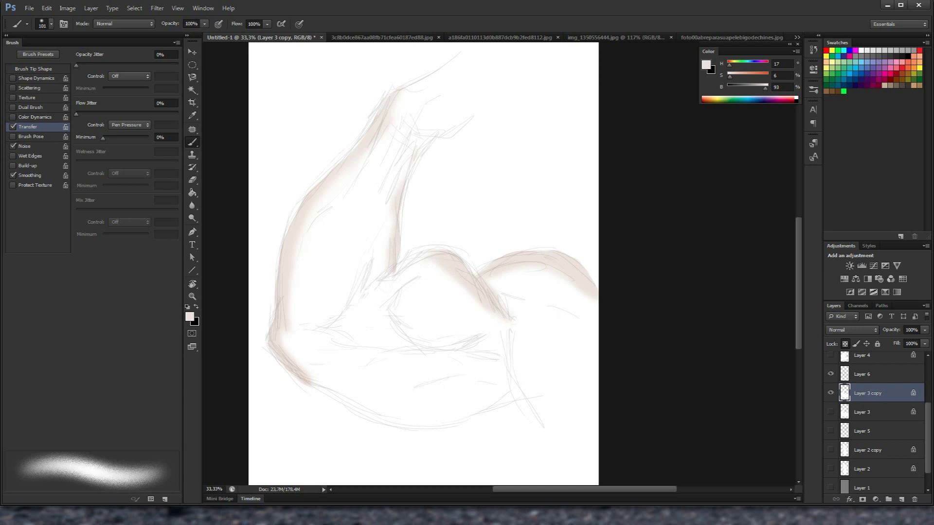
- Paint skin-tone strokes across the chest below the shoulder and along the back of the hand
drag(567, 307, 596, 318)
drag(544, 306, 595, 322)
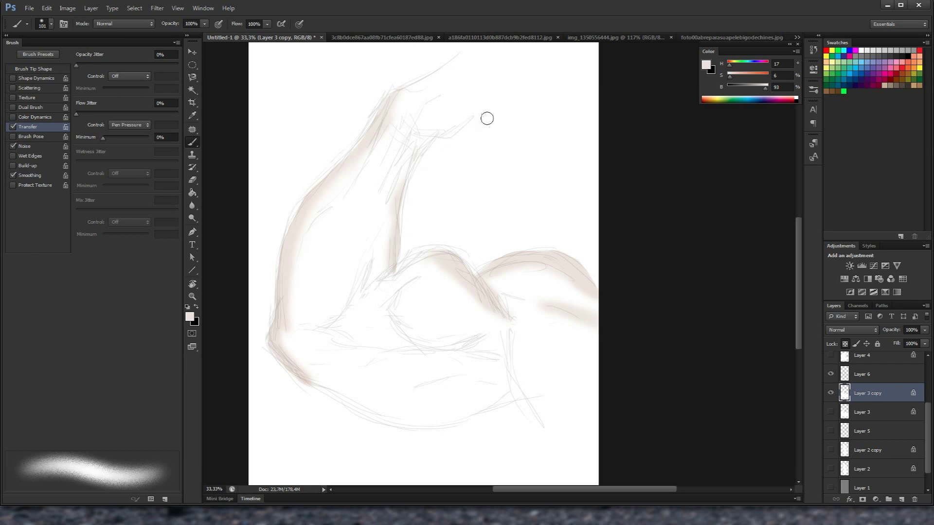
drag(400, 91, 449, 67)
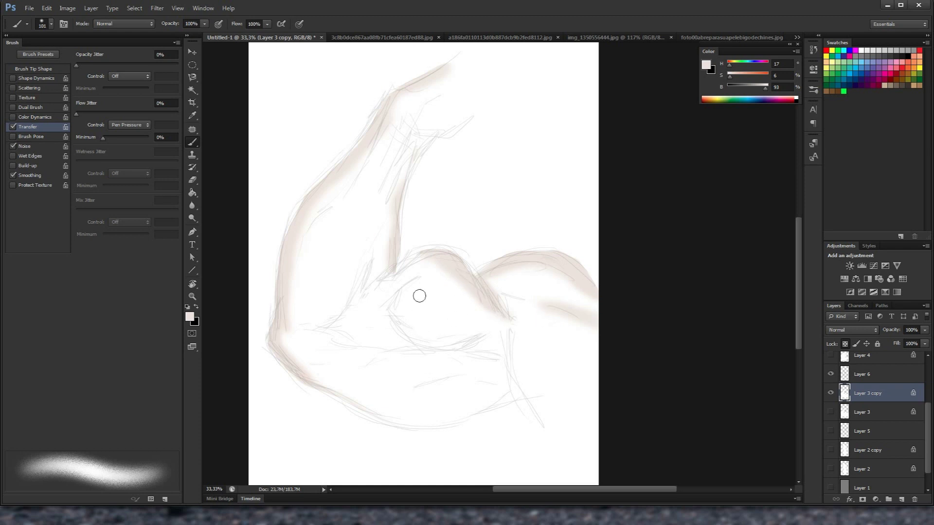
- Add soft skin-tone patches inside the biceps, forearm, elbow crease, triceps, shoulder and side of the torso
mouse_move(428, 300)
mouse_down()
mouse_move(417, 302)
mouse_move(453, 307)
mouse_up()
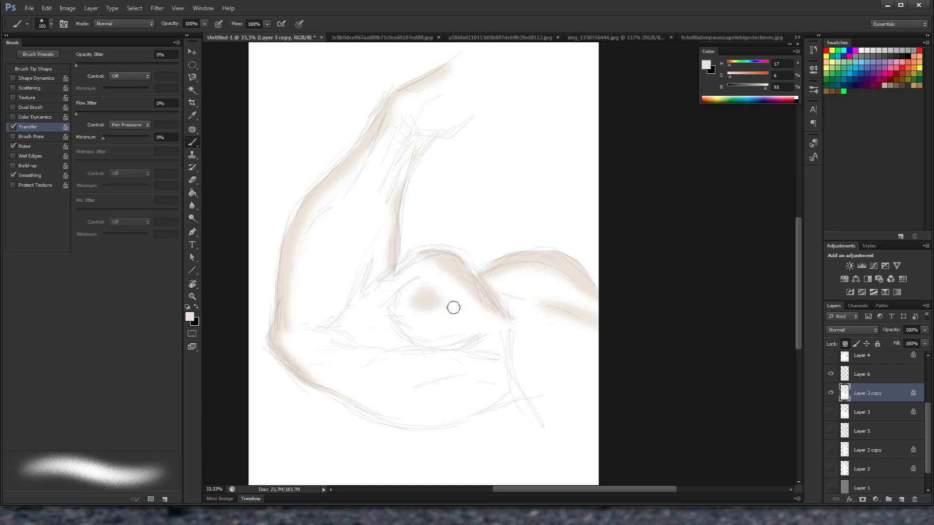
mouse_move(342, 243)
mouse_down()
mouse_move(329, 280)
mouse_move(338, 248)
mouse_up()
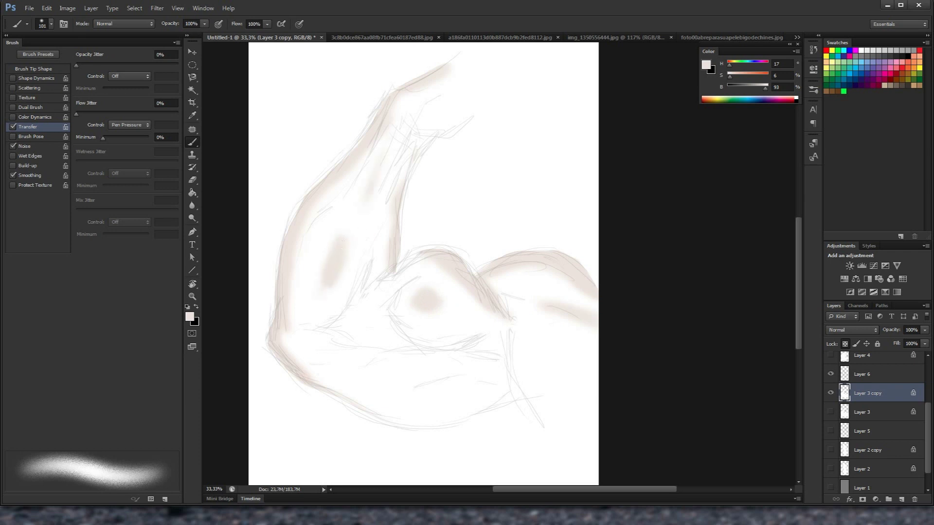
mouse_move(353, 321)
mouse_down()
mouse_move(374, 306)
mouse_move(375, 338)
mouse_up()
mouse_move(319, 351)
mouse_down()
mouse_move(433, 366)
mouse_move(363, 387)
mouse_up()
mouse_move(503, 335)
mouse_down()
mouse_move(482, 336)
mouse_move(491, 330)
mouse_move(540, 365)
mouse_move(535, 384)
mouse_move(564, 413)
mouse_up()
drag(516, 287, 545, 290)
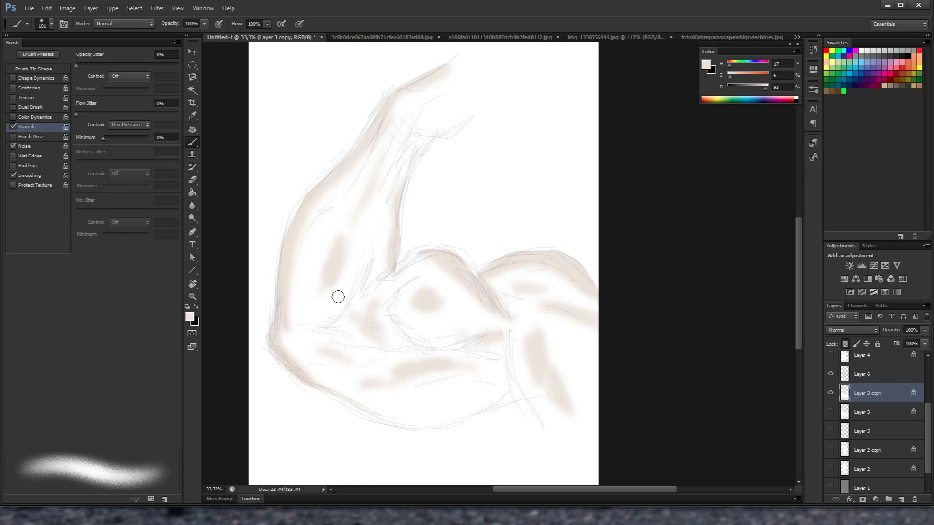
- Add skin-tone patches to the palm and outer forearm, and widen those around the elbow crease
drag(436, 108, 422, 119)
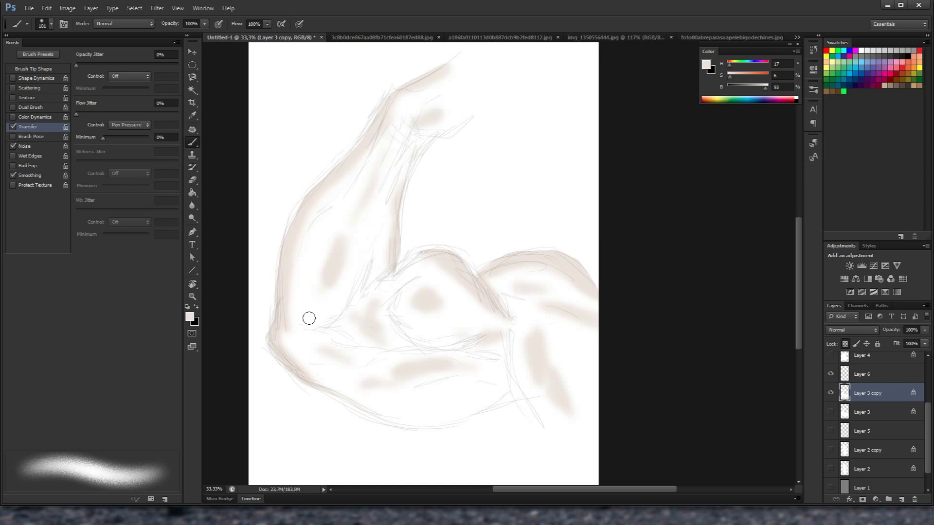
drag(314, 340, 346, 351)
mouse_move(420, 295)
mouse_down()
mouse_move(382, 304)
mouse_move(364, 324)
mouse_move(360, 305)
mouse_up()
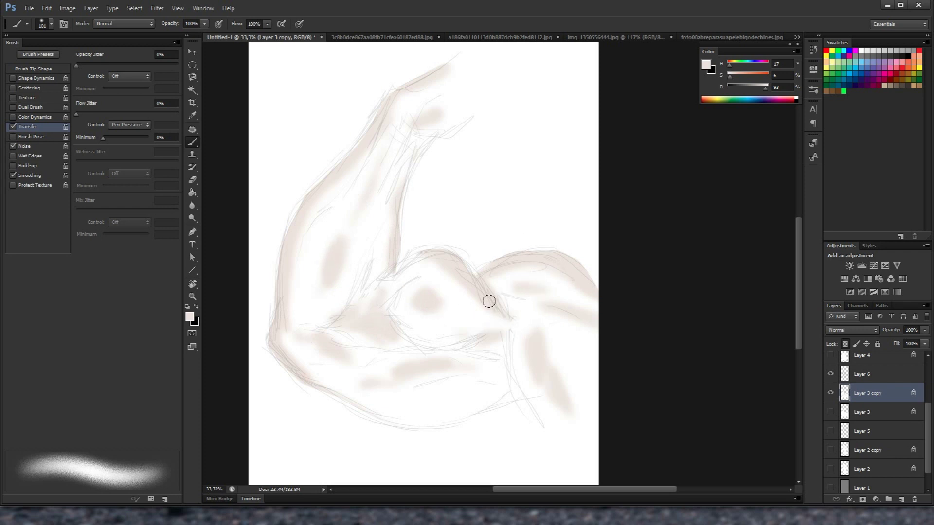
mouse_move(304, 263)
mouse_down()
mouse_move(301, 286)
mouse_move(306, 259)
mouse_up()
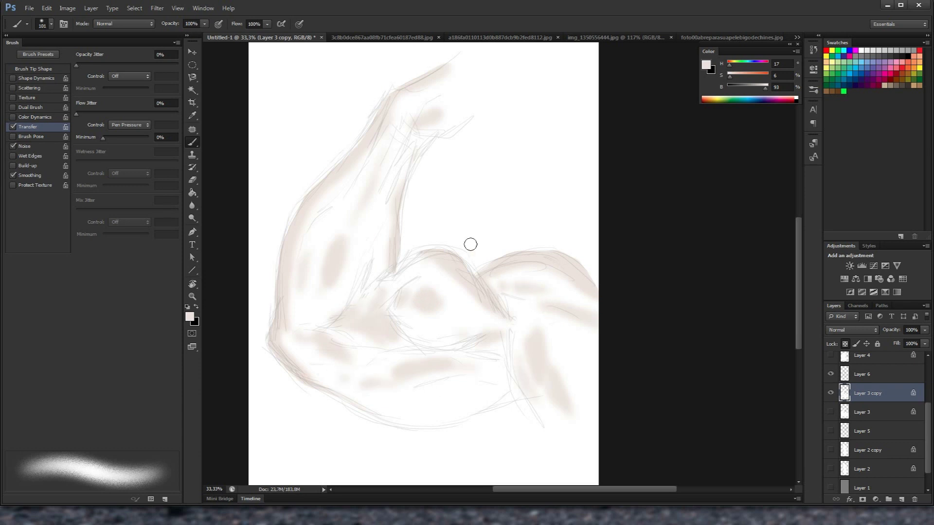
- Switch to the img_1350556444.jpg reference, add a new layer and set a bright green with hue 137 and saturation 100%
click(476, 37)
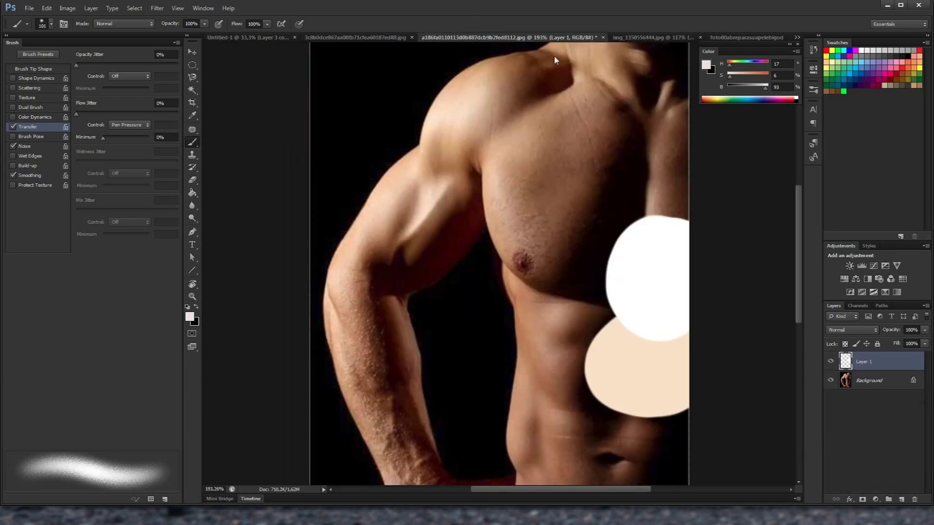
click(643, 38)
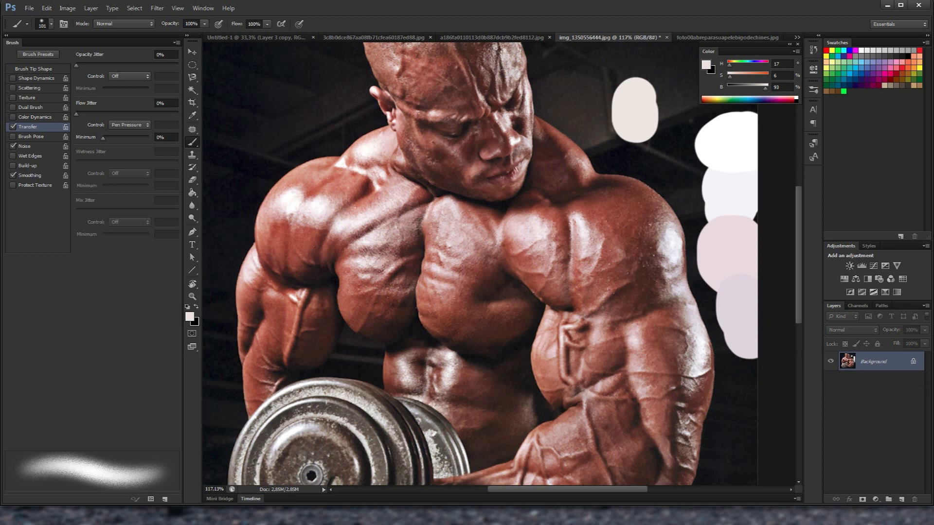
key(ctrl+shift+alt+n)
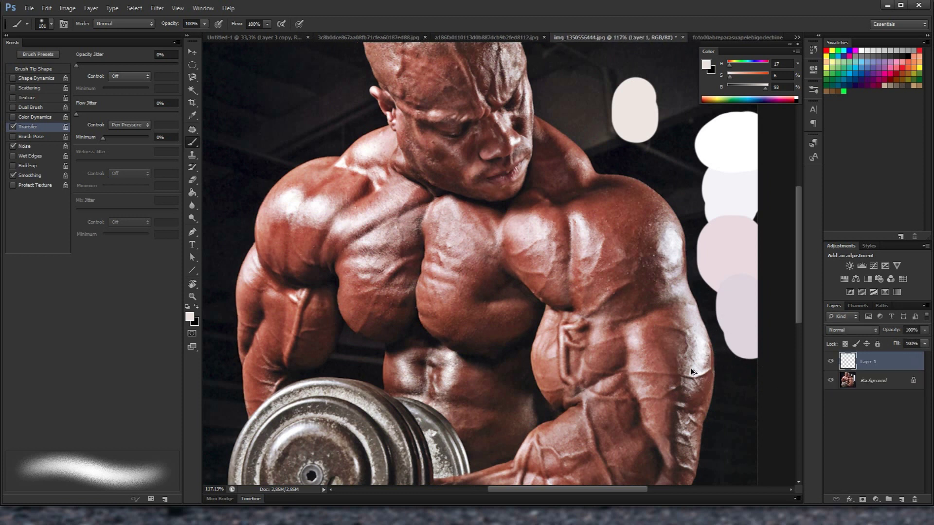
drag(733, 65, 769, 77)
- Mark the highlights on the reference's flexed shoulder, outer arm, lit face edge, opposite shoulder and collar area in green
mouse_move(690, 242)
mouse_down()
mouse_move(674, 243)
mouse_move(674, 265)
mouse_move(676, 239)
mouse_up()
drag(693, 307, 695, 398)
drag(529, 82, 522, 161)
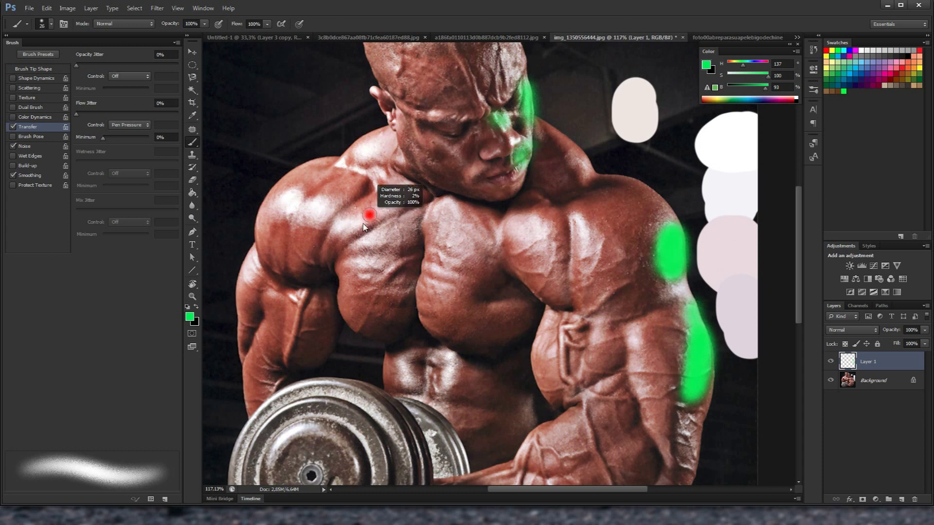
mouse_move(283, 208)
mouse_down()
mouse_move(294, 199)
mouse_move(333, 206)
mouse_move(355, 224)
mouse_move(438, 187)
mouse_up()
- Add green marks to the reference figure's cheek in the same marking layer
scroll(491, 220, down, 3)
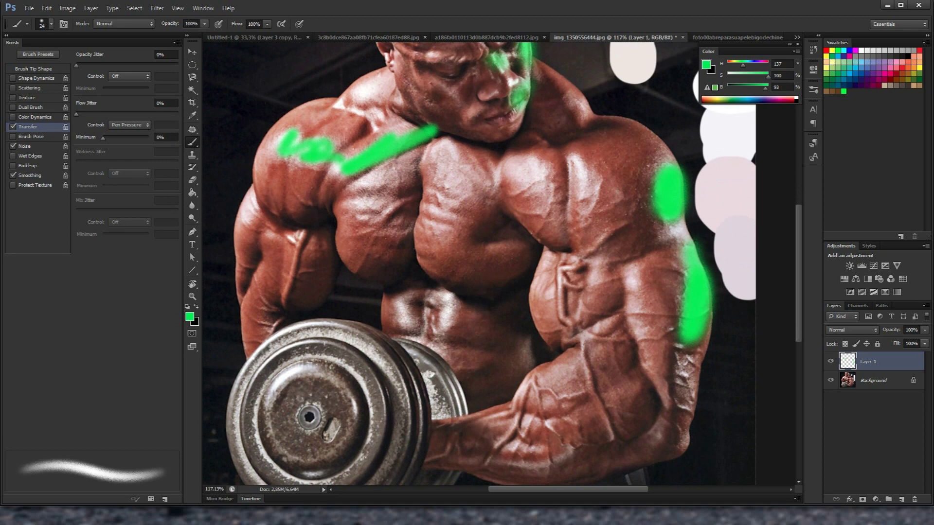
scroll(525, 146, up, 3)
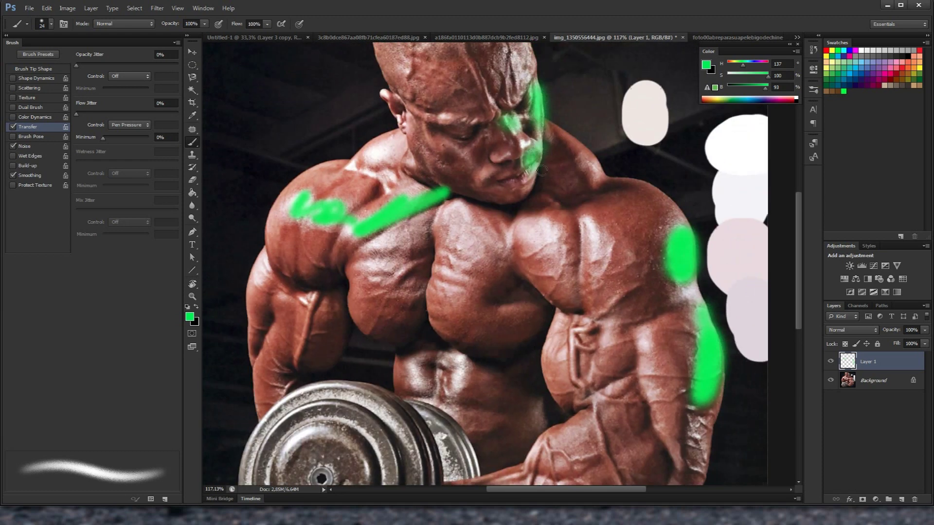
scroll(542, 171, up, 1)
mouse_move(450, 165)
mouse_down()
mouse_move(473, 176)
mouse_move(475, 192)
mouse_up()
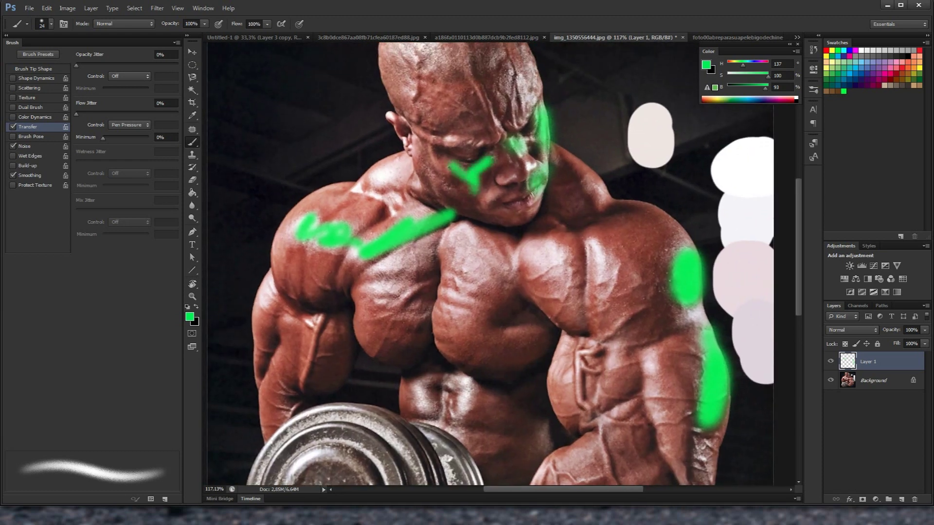
drag(411, 53, 424, 55)
- Mark areas of the chest, waist, elbow and flexed forearm of the reference figure with green strokes
scroll(517, 270, down, 2)
mouse_move(542, 380)
mouse_down()
mouse_move(537, 406)
mouse_move(522, 283)
mouse_up()
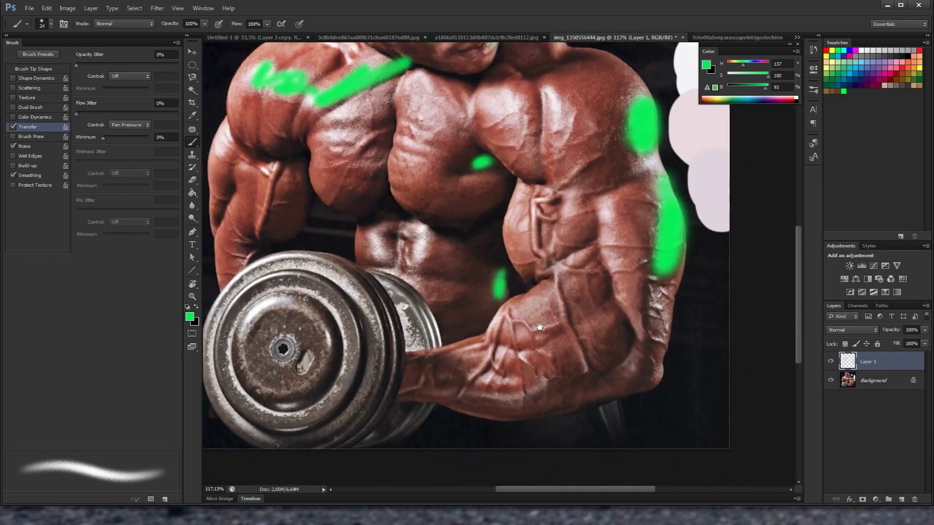
drag(631, 346, 622, 379)
mouse_move(550, 382)
mouse_down()
mouse_move(486, 397)
mouse_move(410, 392)
mouse_up()
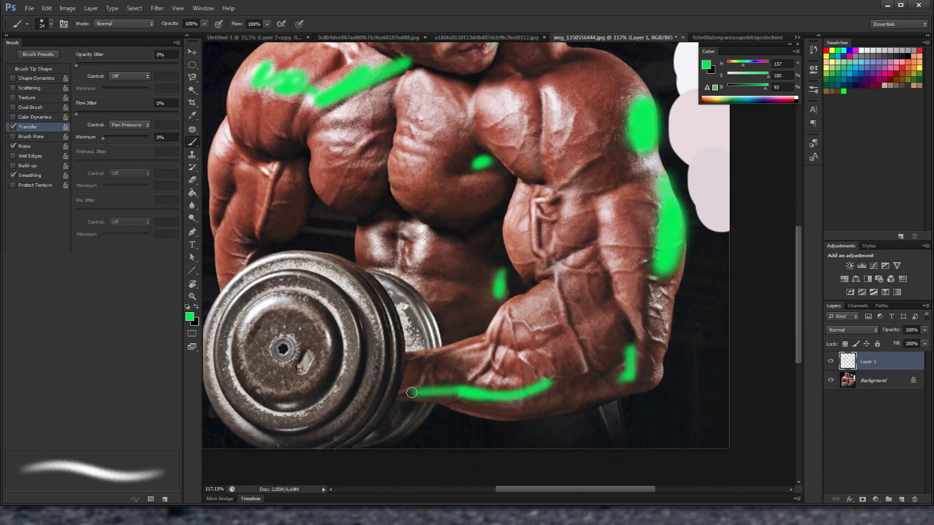
drag(501, 378, 475, 376)
mouse_move(495, 353)
mouse_down()
mouse_move(516, 356)
mouse_move(409, 393)
mouse_up()
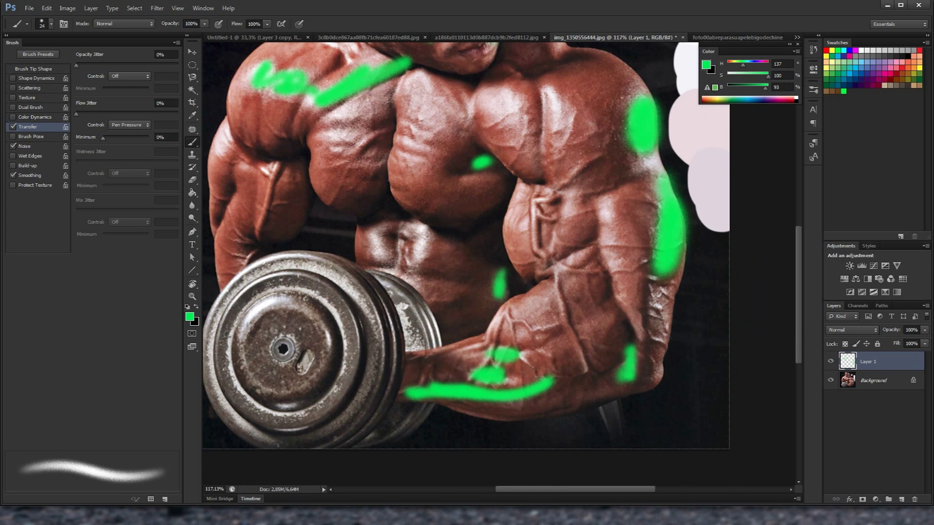
mouse_move(630, 309)
mouse_down()
mouse_move(641, 347)
mouse_move(638, 303)
mouse_up()
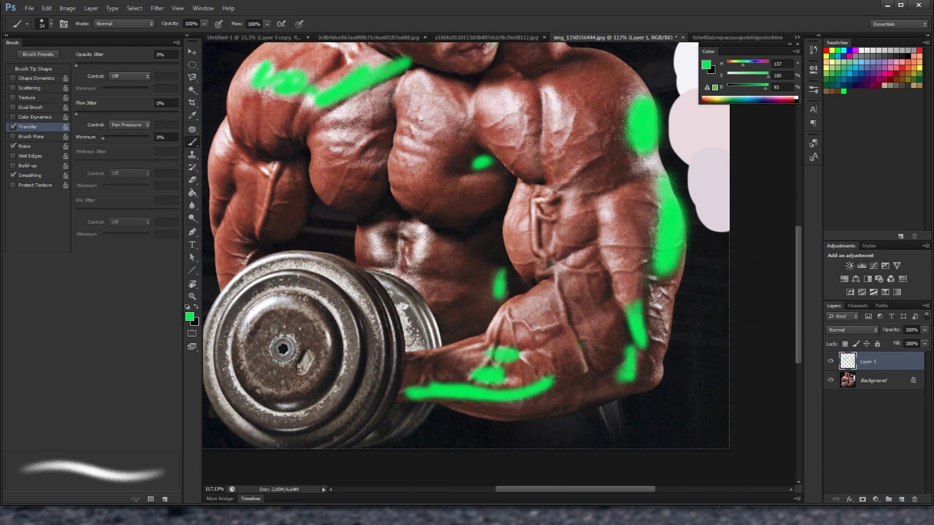
- Add green marks to the neck, the chest beside the armpit and the lower shoulder above the flexed biceps
drag(603, 157, 576, 179)
drag(531, 67, 570, 196)
click(575, 181)
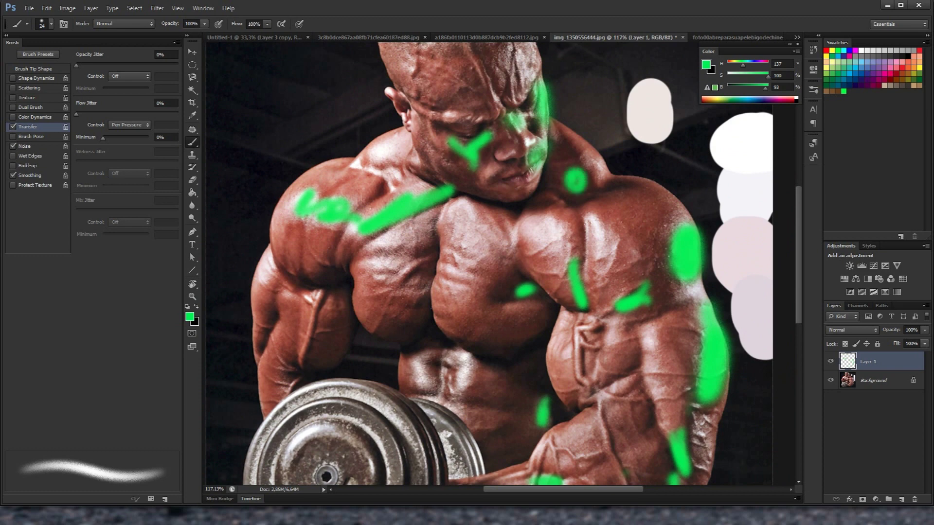
mouse_move(459, 130)
mouse_down()
mouse_move(482, 207)
mouse_move(472, 172)
mouse_up()
mouse_move(580, 284)
mouse_down()
mouse_move(554, 207)
mouse_move(548, 126)
mouse_up()
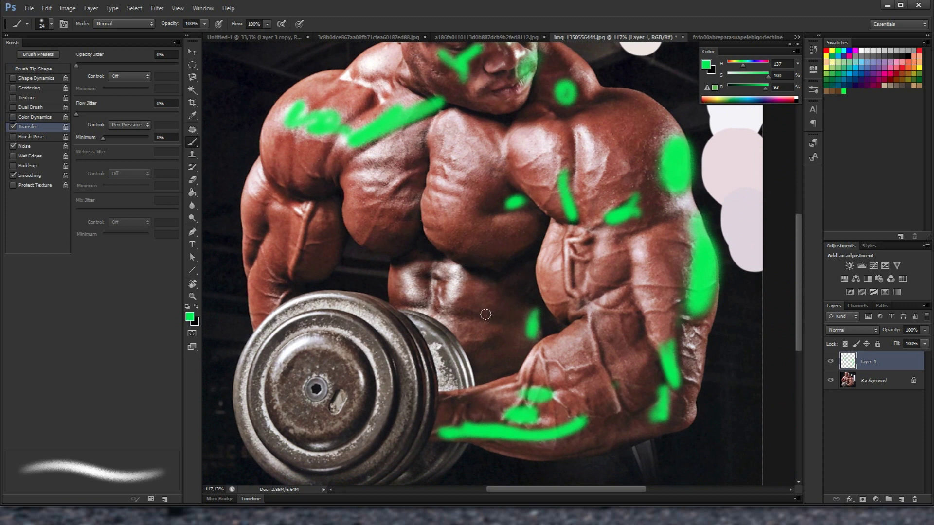
drag(419, 346, 429, 297)
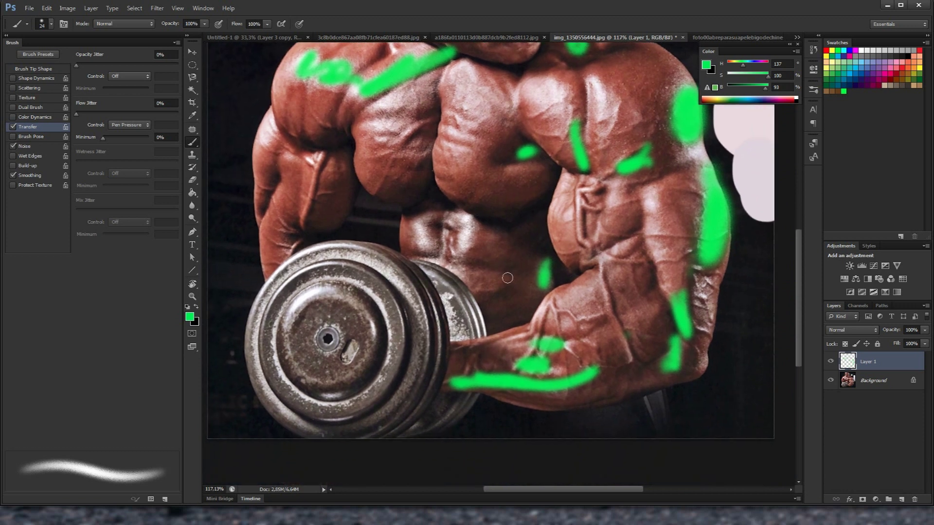
mouse_move(475, 356)
mouse_down()
mouse_move(443, 386)
mouse_move(601, 385)
mouse_up()
drag(533, 374, 566, 376)
- Hide Layer 1 with the green marks and examine the lighting on the reference's face, shoulders, chest and forearm
click(831, 361)
scroll(584, 214, up, 2)
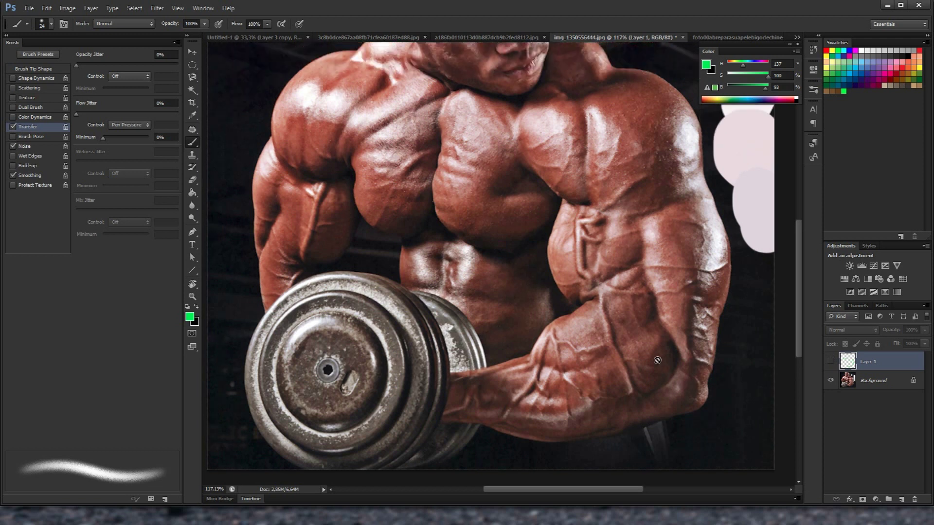
scroll(657, 360, up, 4)
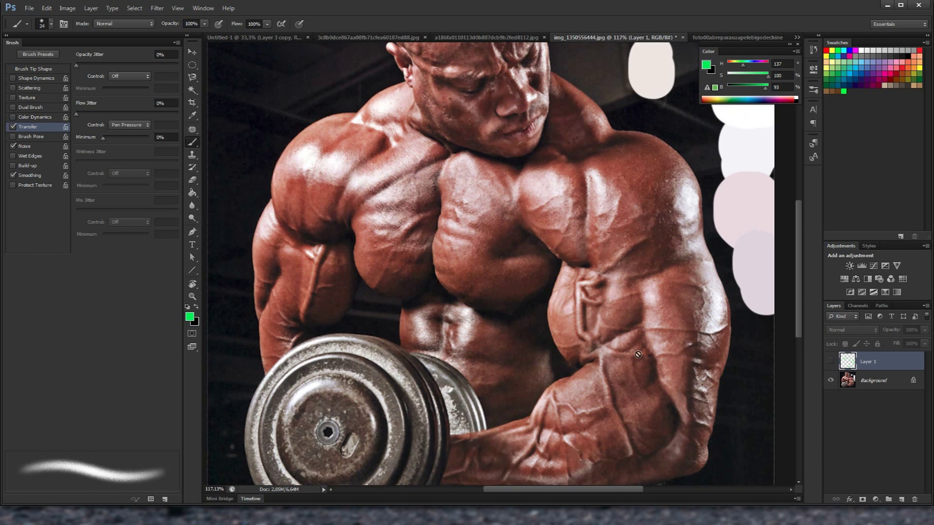
scroll(680, 382, down, 1)
scroll(681, 379, down, 2)
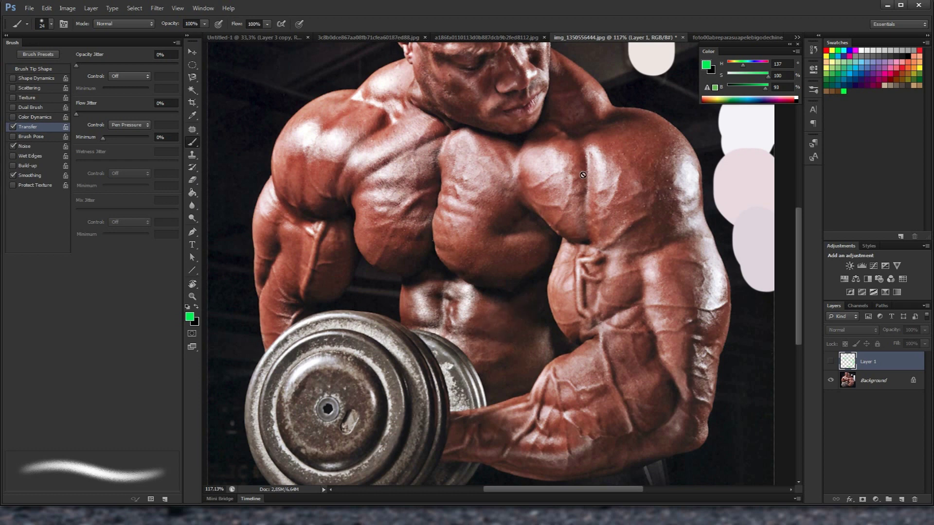
scroll(593, 245, up, 3)
scroll(608, 407, down, 5)
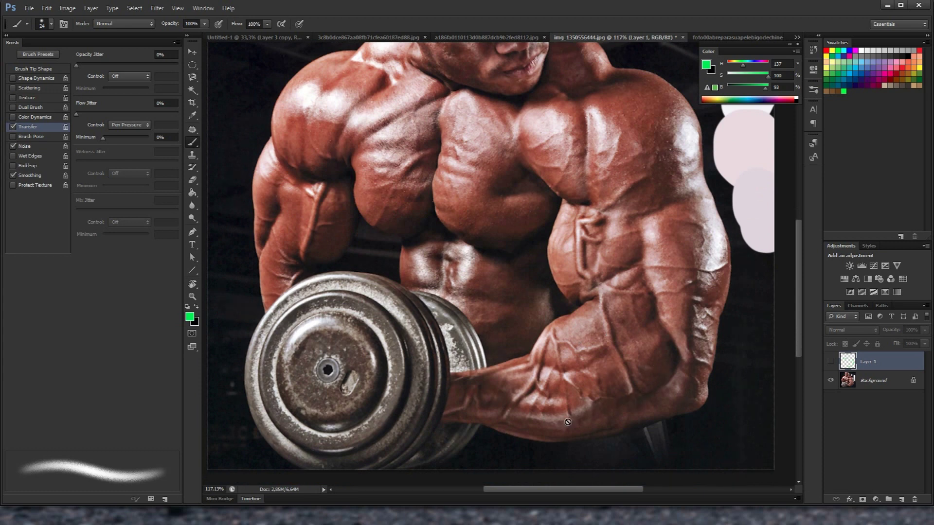
- Check the highlights on the bodybuilder and female arm references and return to the Untitled-1 arm sketch
scroll(343, 143, up, 3)
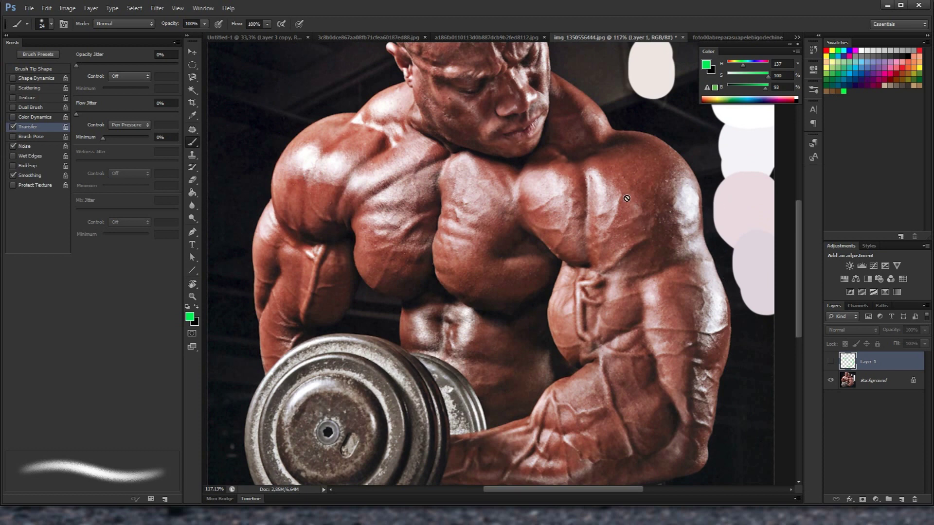
click(406, 38)
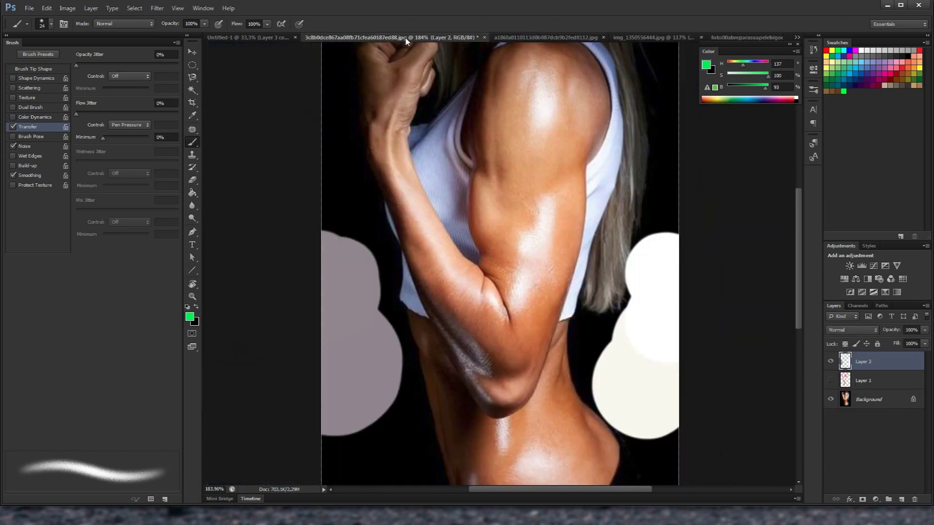
click(256, 38)
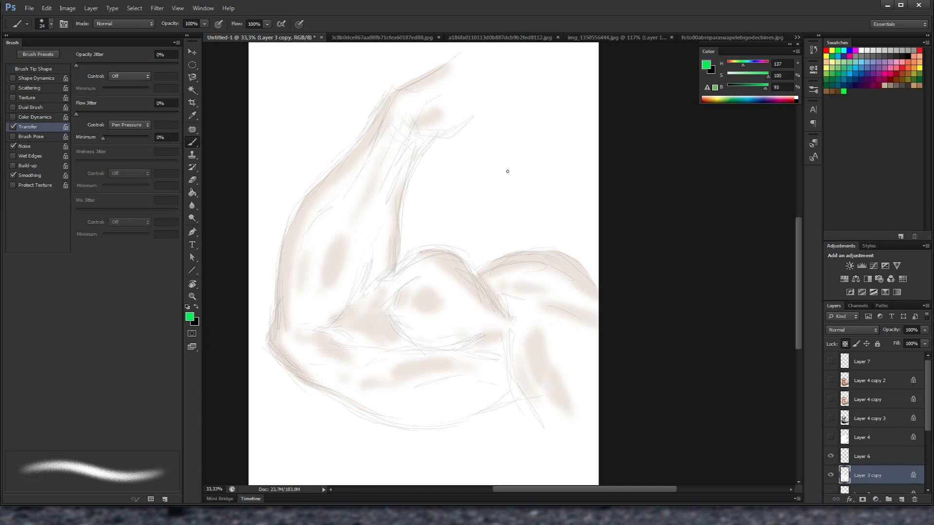
- Set the brush colour to H 17, S 50, B 77 and paint the forearm on Layer 3 copy around its pale highlights
mouse_move(728, 71)
mouse_down()
mouse_move(735, 84)
mouse_move(729, 67)
mouse_up()
mouse_move(765, 89)
mouse_down()
mouse_move(747, 79)
mouse_move(758, 89)
mouse_up()
mouse_move(408, 178)
mouse_down()
mouse_move(421, 179)
mouse_move(361, 259)
mouse_move(411, 142)
mouse_move(392, 157)
mouse_move(432, 132)
mouse_move(389, 199)
mouse_up()
mouse_move(388, 130)
mouse_down()
mouse_move(316, 247)
mouse_move(310, 306)
mouse_move(324, 240)
mouse_move(366, 236)
mouse_up()
alt+click(366, 244)
mouse_move(366, 219)
mouse_down()
mouse_move(347, 274)
mouse_move(311, 304)
mouse_up()
drag(346, 209, 372, 173)
mouse_move(384, 139)
mouse_down()
mouse_move(316, 215)
mouse_move(296, 253)
mouse_move(289, 323)
mouse_move(315, 302)
mouse_move(325, 202)
mouse_move(297, 318)
mouse_move(346, 297)
mouse_up()
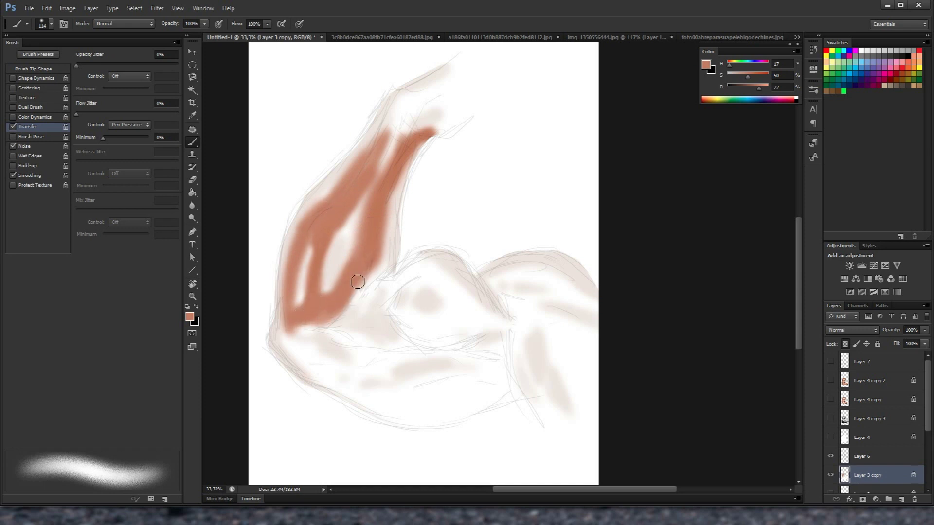
- Fill the elbow, biceps and underside of the upper arm with the same reddish skin tone, leaving the highlights pale
mouse_move(412, 271)
mouse_down()
mouse_move(390, 294)
mouse_move(341, 298)
mouse_move(347, 309)
mouse_up()
mouse_move(298, 323)
mouse_down()
mouse_move(354, 346)
mouse_move(431, 350)
mouse_up()
mouse_move(386, 314)
mouse_down()
mouse_move(433, 345)
mouse_move(464, 342)
mouse_move(430, 343)
mouse_move(433, 327)
mouse_move(408, 319)
mouse_move(422, 279)
mouse_move(445, 279)
mouse_move(468, 300)
mouse_move(450, 335)
mouse_move(450, 306)
mouse_move(472, 309)
mouse_move(506, 346)
mouse_move(412, 352)
mouse_up()
mouse_move(305, 338)
mouse_down()
mouse_move(324, 333)
mouse_move(278, 341)
mouse_move(311, 367)
mouse_move(302, 377)
mouse_move(326, 385)
mouse_move(380, 358)
mouse_move(408, 365)
mouse_move(321, 374)
mouse_move(399, 418)
mouse_move(419, 396)
mouse_move(455, 386)
mouse_move(401, 417)
mouse_move(491, 384)
mouse_move(467, 409)
mouse_move(506, 389)
mouse_move(479, 396)
mouse_move(486, 381)
mouse_up()
mouse_move(377, 294)
mouse_down()
mouse_move(358, 311)
mouse_move(380, 288)
mouse_move(371, 286)
mouse_move(385, 290)
mouse_move(379, 271)
mouse_up()
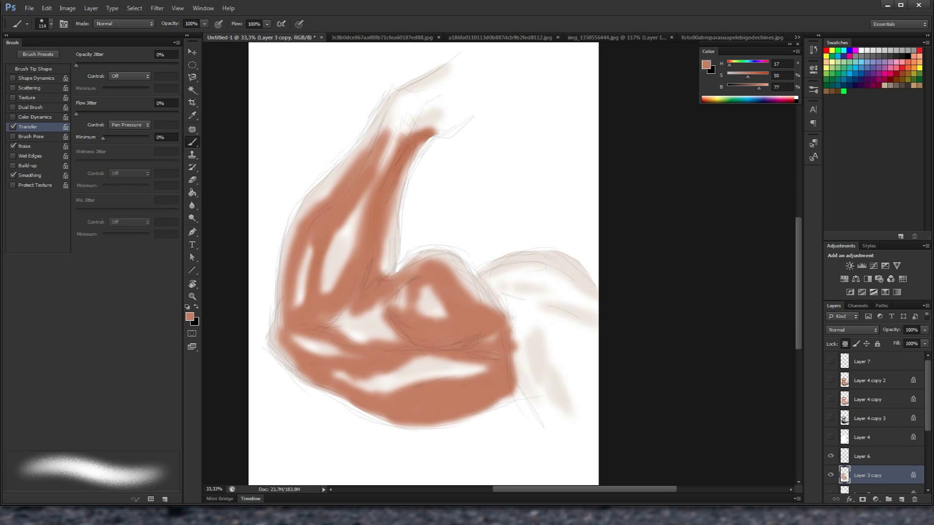
- Paint the wrist and fist in the skin tone and extend it along the outer forearm and elbow edge
mouse_move(386, 150)
mouse_down()
mouse_move(396, 110)
mouse_move(442, 90)
mouse_move(407, 125)
mouse_move(462, 124)
mouse_move(462, 83)
mouse_move(433, 131)
mouse_up()
drag(389, 214, 423, 143)
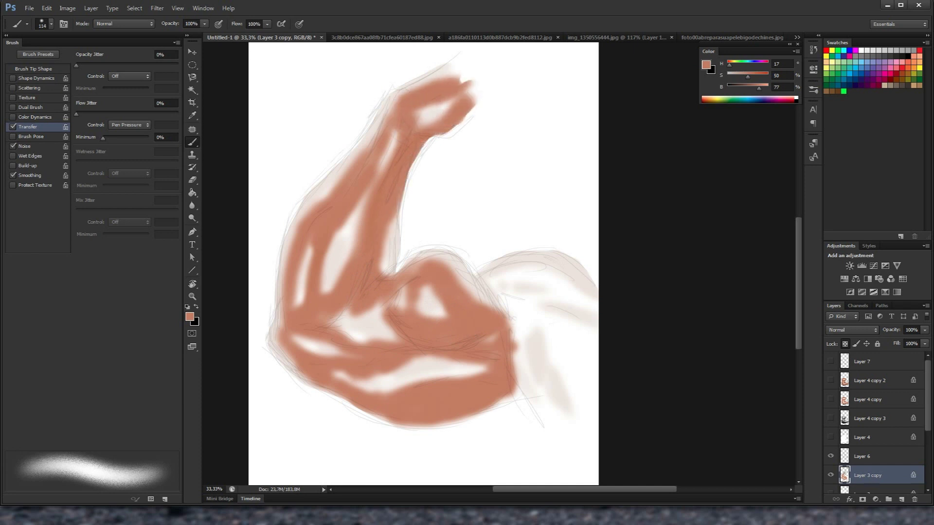
drag(307, 220, 377, 137)
mouse_move(291, 324)
mouse_down()
mouse_move(280, 324)
mouse_move(302, 375)
mouse_move(379, 416)
mouse_up()
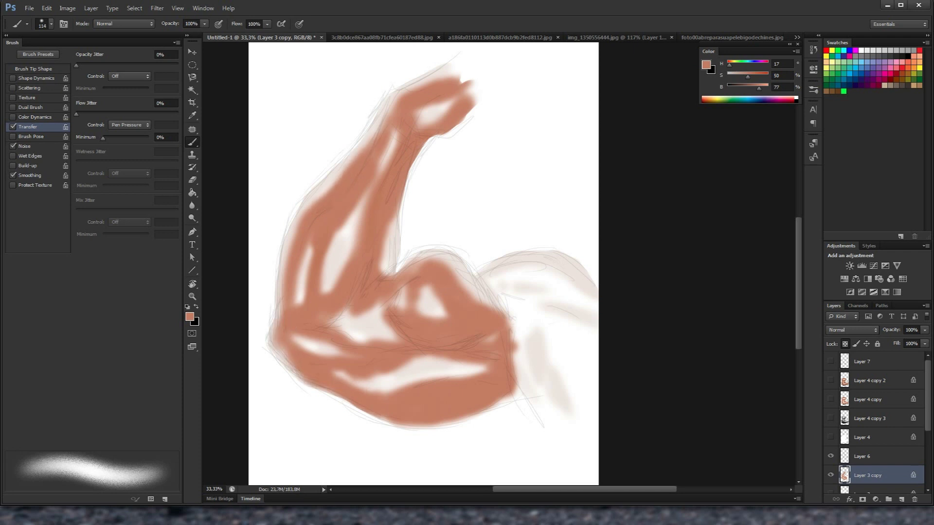
- Paint the shoulder and chest with a larger brush in the same skin tone, leaving their central highlights pale
mouse_move(501, 307)
mouse_down()
mouse_move(494, 277)
mouse_move(527, 274)
mouse_move(567, 294)
mouse_move(576, 287)
mouse_move(557, 320)
mouse_move(581, 351)
mouse_move(579, 373)
mouse_up()
drag(560, 307, 591, 409)
mouse_move(549, 340)
mouse_down()
mouse_move(591, 404)
mouse_move(511, 321)
mouse_move(578, 460)
mouse_move(591, 341)
mouse_move(594, 355)
mouse_up()
drag(574, 283, 590, 302)
drag(554, 312, 596, 336)
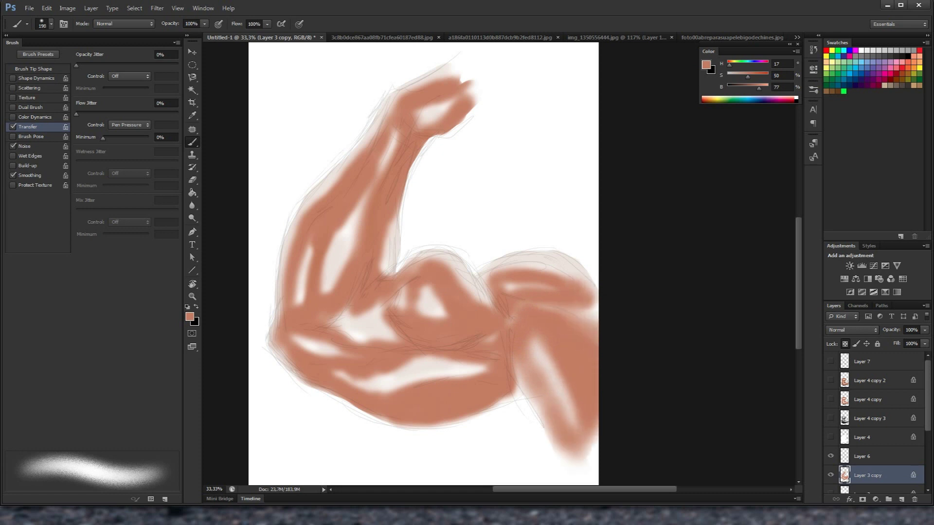
- Set the brush colour's brightness to 0 and paint a black shadow along the upper arm's underside near the armpit
alt+click(464, 287)
alt+click(496, 306)
alt+click(528, 330)
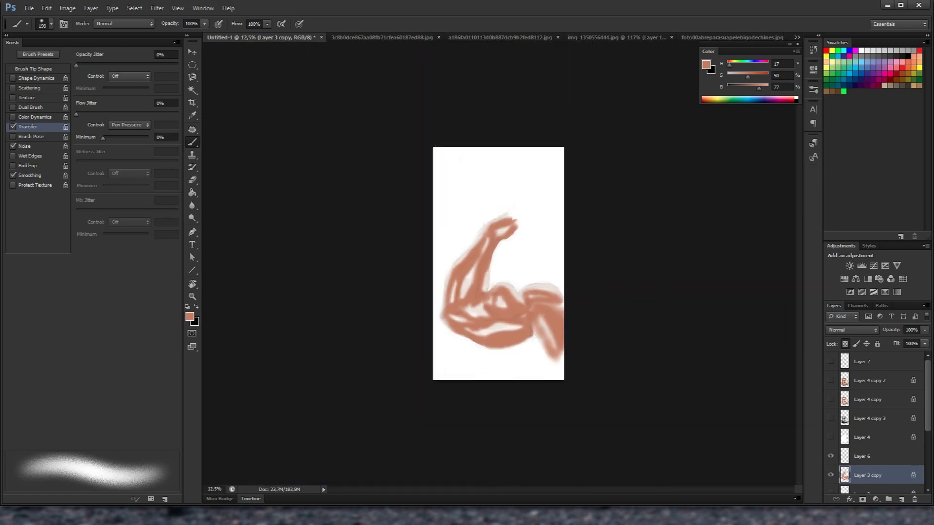
ctrl+click(522, 275)
ctrl+click(523, 275)
mouse_move(534, 364)
mouse_down()
mouse_move(510, 313)
mouse_move(509, 346)
mouse_up()
drag(532, 344, 511, 350)
drag(489, 283, 456, 329)
drag(755, 87, 728, 88)
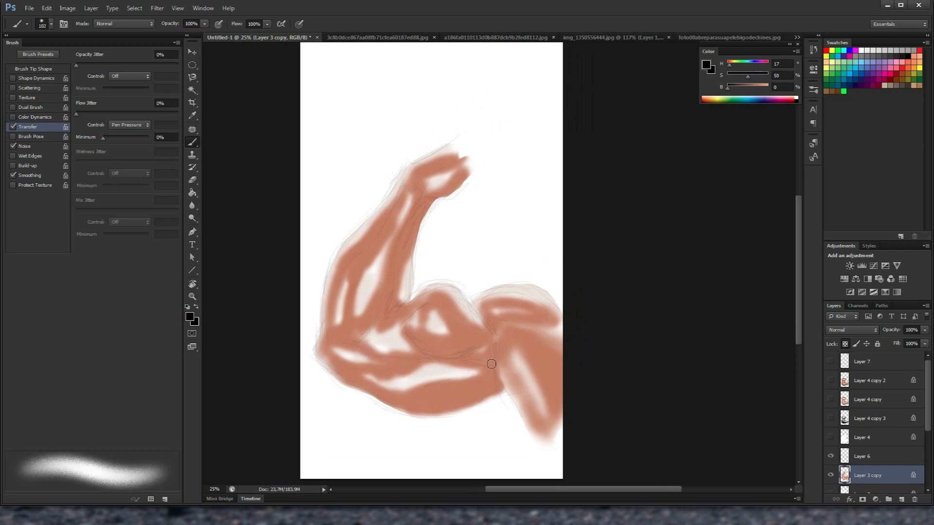
mouse_move(486, 394)
mouse_down()
mouse_move(439, 411)
mouse_move(505, 391)
mouse_up()
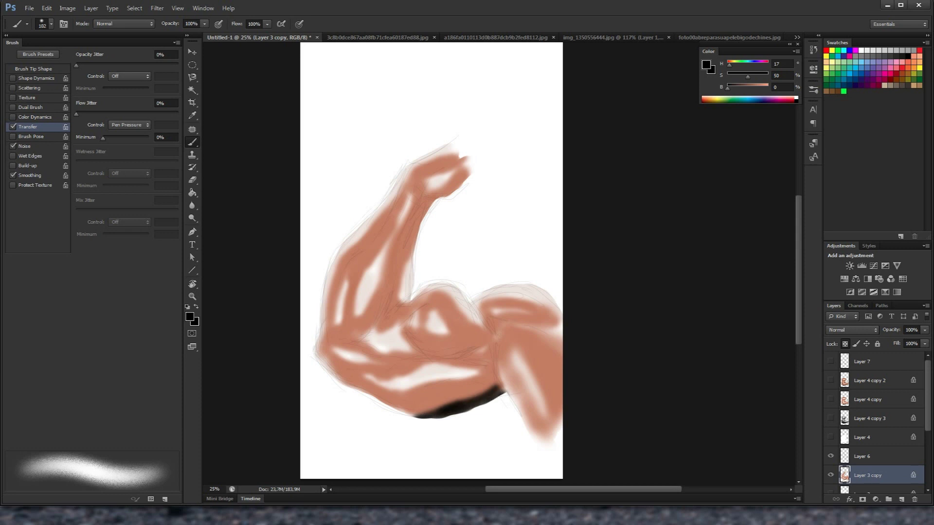
- Add black shadows in the elbow crease, along the arm's lower edge, below the biceps, by the armpit and on the inner forearm
drag(391, 307, 367, 330)
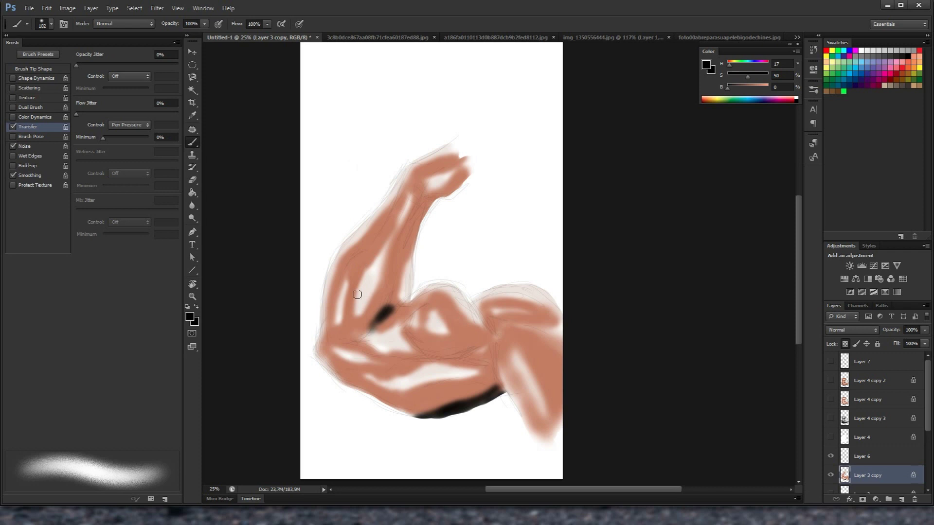
mouse_move(365, 389)
mouse_down()
mouse_move(428, 414)
mouse_move(403, 413)
mouse_up()
drag(443, 359, 449, 359)
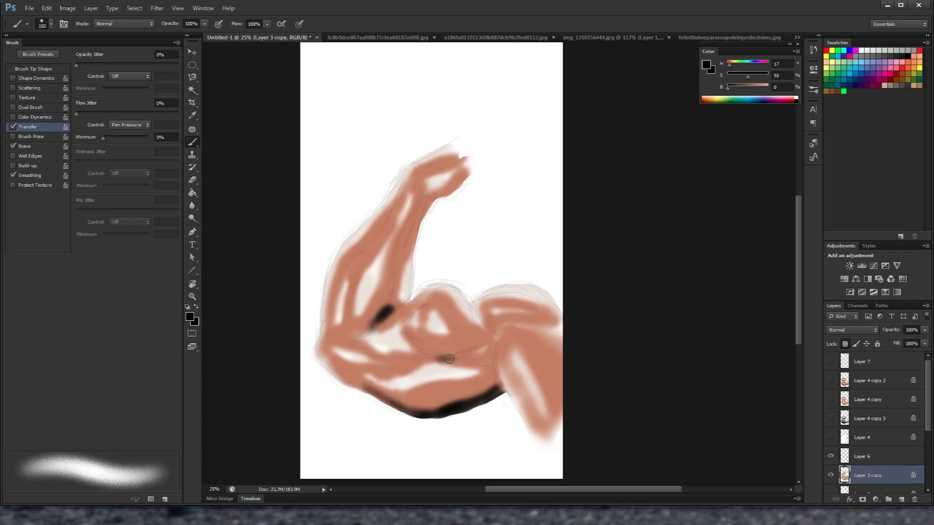
mouse_move(492, 376)
mouse_down()
mouse_move(502, 388)
mouse_move(478, 397)
mouse_up()
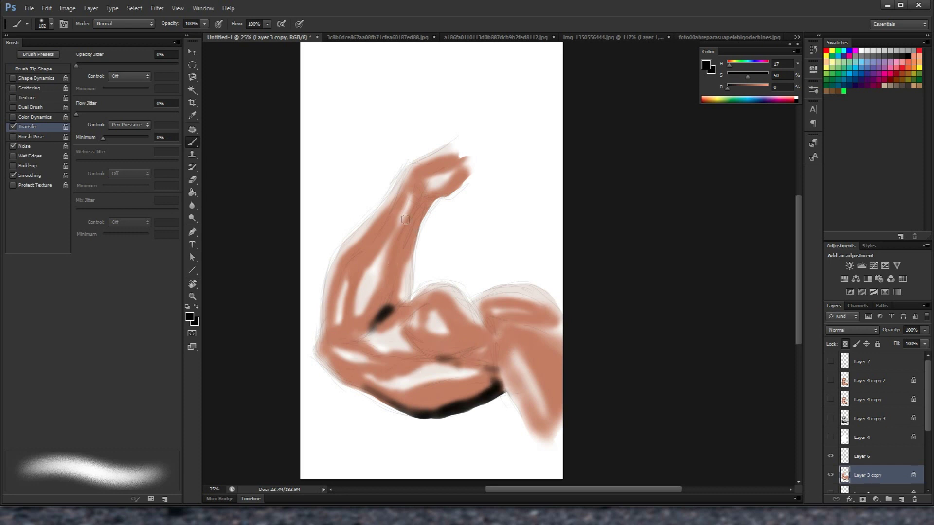
drag(431, 199, 400, 249)
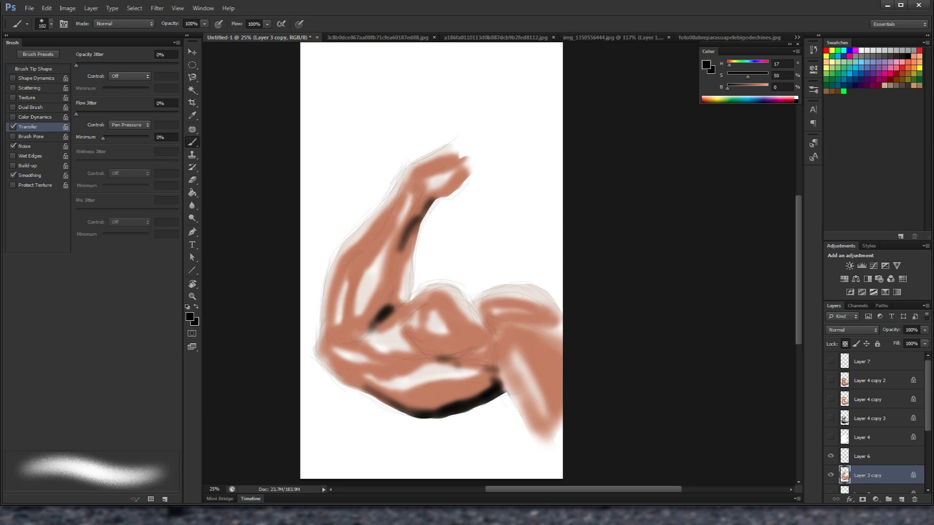
- Set opacity jitter to Pen Pressure, sample the elbow crease's near-black and shade the forearm and crease softly with it
click(129, 76)
click(134, 101)
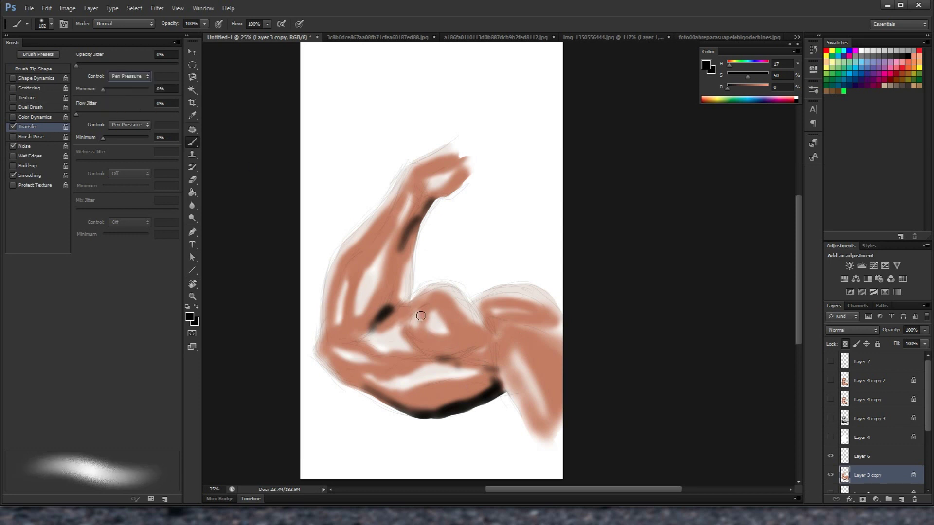
alt+click(384, 312)
mouse_move(384, 287)
mouse_down()
mouse_move(361, 330)
mouse_move(392, 291)
mouse_move(428, 204)
mouse_move(380, 220)
mouse_move(370, 247)
mouse_up()
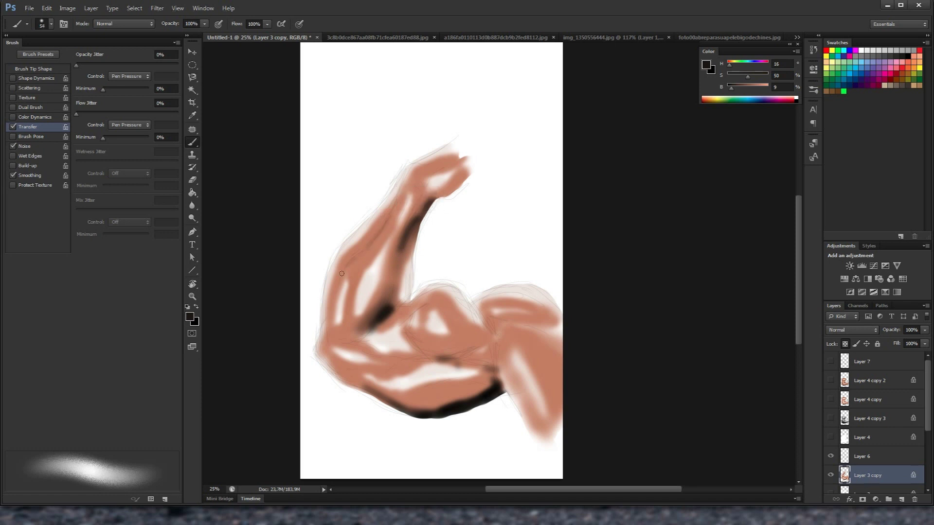
mouse_move(354, 319)
mouse_down()
mouse_move(340, 334)
mouse_move(385, 314)
mouse_move(396, 288)
mouse_up()
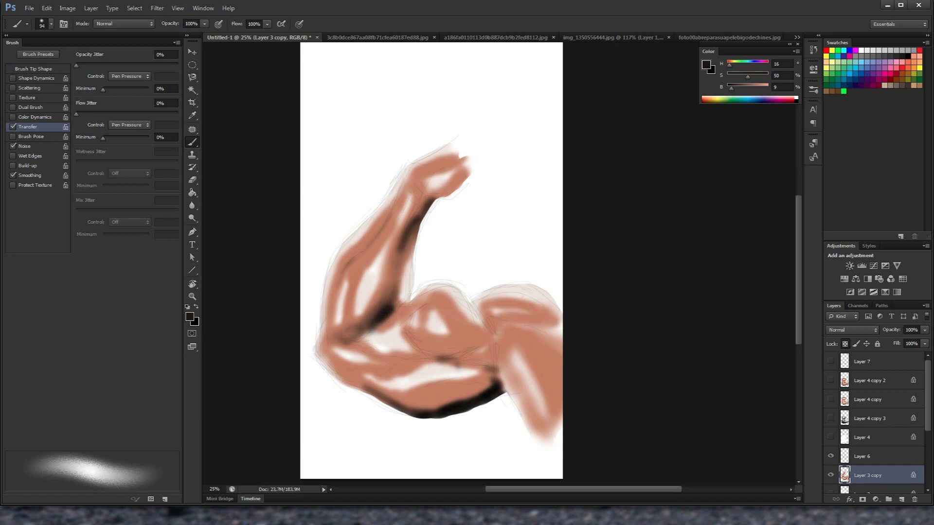
- Shade softly around the biceps, the underside of the upper arm and the elbow with the dark brown
drag(391, 320, 406, 306)
mouse_move(412, 339)
mouse_down()
mouse_move(436, 354)
mouse_move(439, 336)
mouse_up()
mouse_move(472, 343)
mouse_down()
mouse_move(439, 351)
mouse_move(460, 369)
mouse_move(438, 406)
mouse_up()
mouse_move(487, 385)
mouse_down()
mouse_move(415, 411)
mouse_move(485, 386)
mouse_move(447, 394)
mouse_up()
mouse_move(402, 405)
mouse_down()
mouse_move(342, 379)
mouse_move(324, 357)
mouse_up()
drag(323, 358, 395, 396)
drag(419, 359, 361, 360)
- Add soft dark shading to the shoulder, chest, biceps edge, fist and upper forearm
mouse_move(489, 332)
mouse_down()
mouse_move(470, 317)
mouse_move(537, 306)
mouse_up()
mouse_move(514, 398)
mouse_down()
mouse_move(529, 431)
mouse_move(540, 354)
mouse_up()
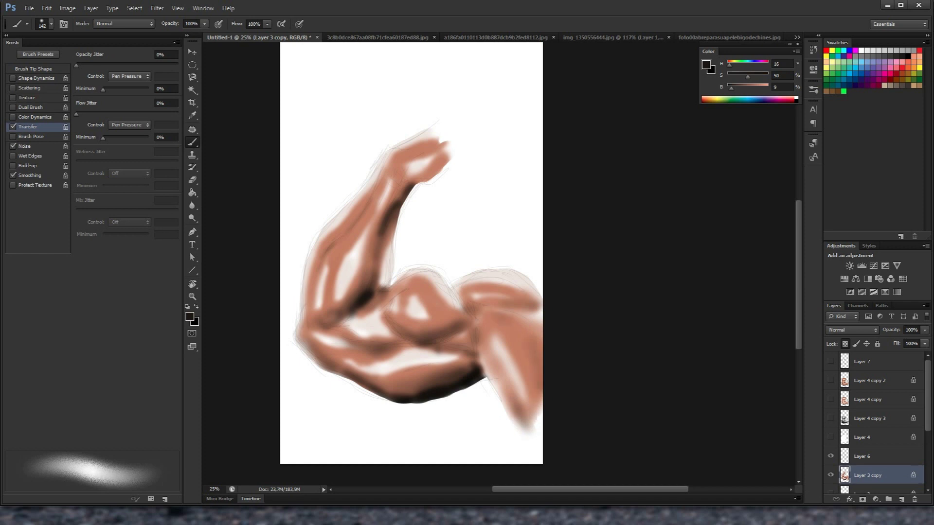
drag(523, 319, 484, 311)
drag(432, 292, 462, 318)
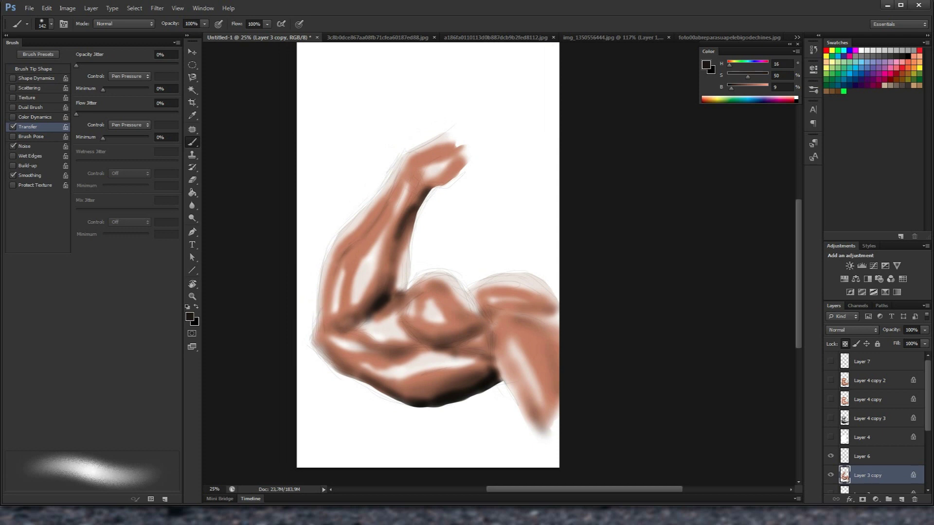
mouse_move(416, 157)
mouse_down()
mouse_move(403, 179)
mouse_move(467, 162)
mouse_up()
drag(422, 187, 362, 236)
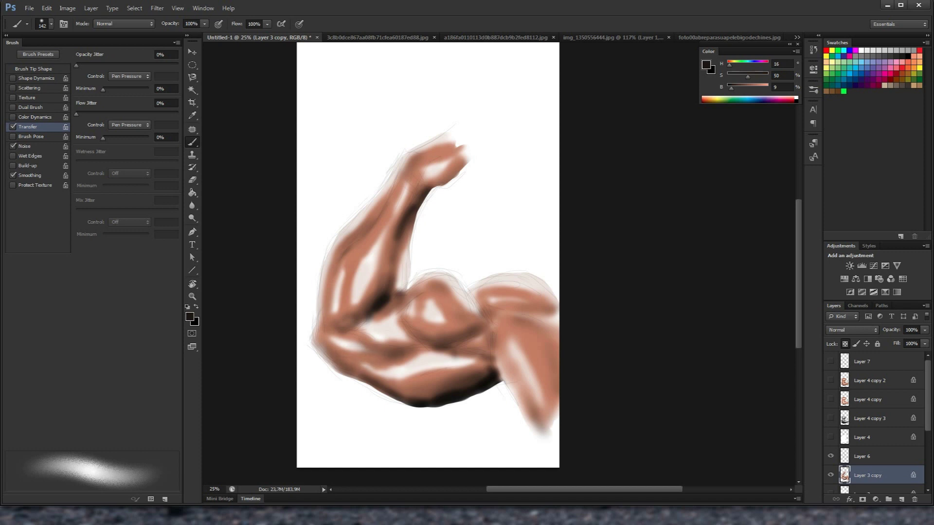
- Sample the skin tone from the chest and blend it over the black shadow under the upper arm
alt+click(534, 345)
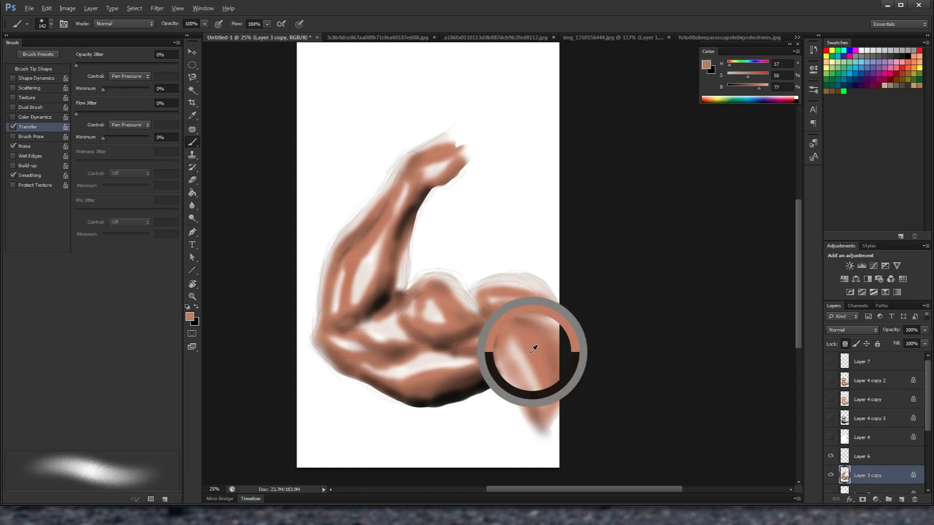
drag(431, 403, 488, 385)
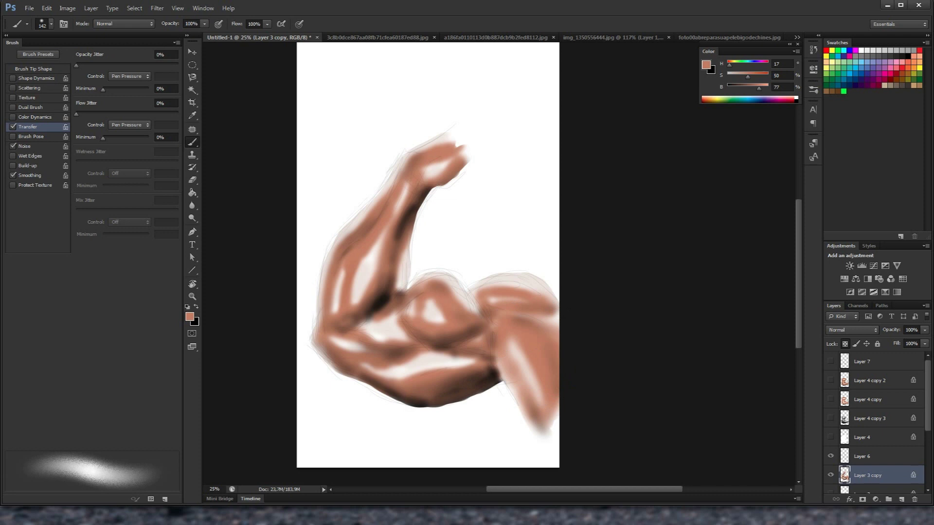
scroll(492, 326, down, 2)
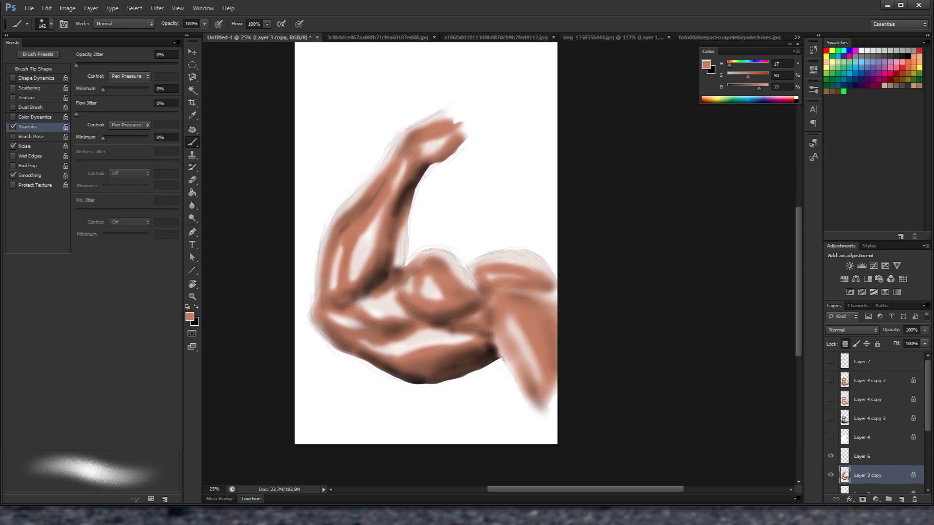
scroll(401, 257, up, 2)
scroll(418, 224, up, 2)
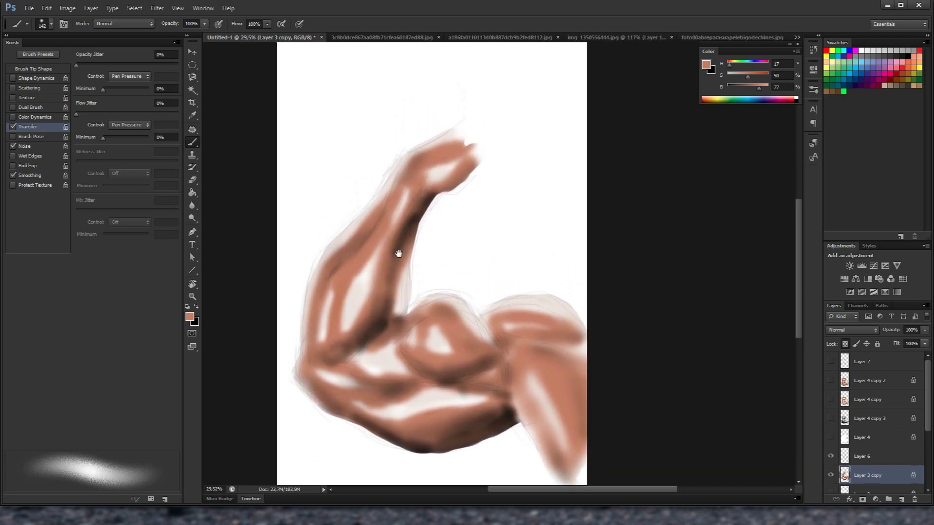
- Soften the edges of the forearm and biceps highlights with sampled mid skin tones
mouse_move(346, 311)
mouse_down()
mouse_move(367, 259)
mouse_move(321, 340)
mouse_up()
mouse_move(331, 291)
mouse_down()
mouse_move(325, 311)
mouse_move(345, 330)
mouse_move(373, 286)
mouse_up()
drag(377, 253, 363, 263)
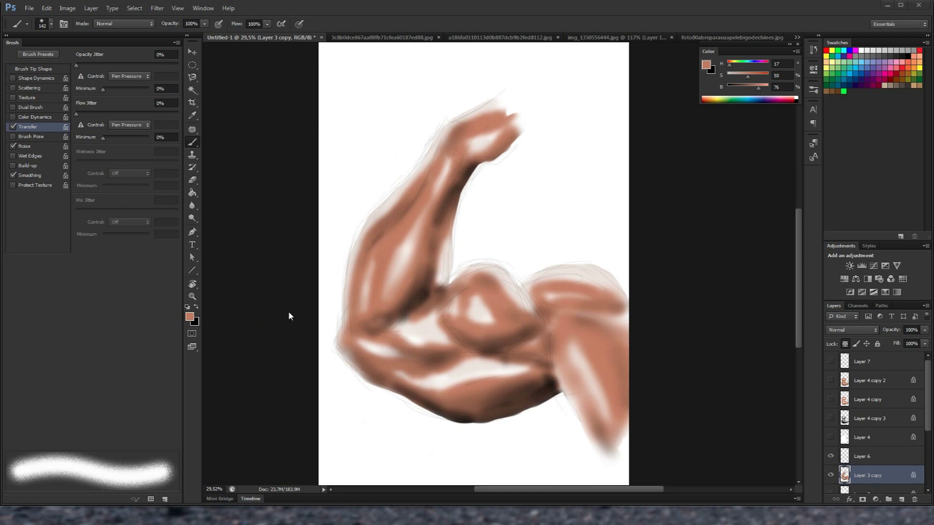
alt+click(499, 321)
mouse_move(493, 315)
mouse_down()
mouse_move(489, 326)
mouse_move(471, 310)
mouse_up()
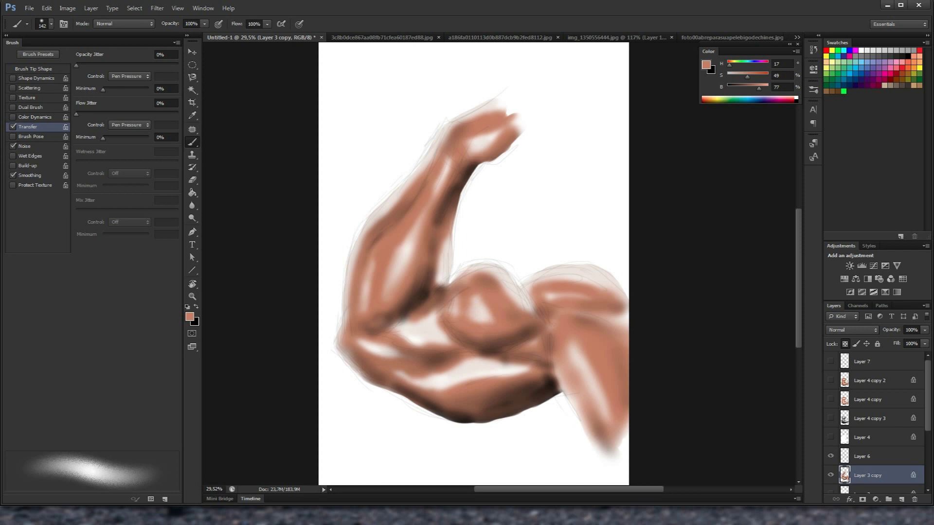
- Blend the skin tone into the pale highlights near the elbow and along the upper arm below the biceps
mouse_move(425, 324)
mouse_down()
mouse_move(399, 328)
mouse_move(446, 341)
mouse_move(417, 309)
mouse_move(408, 325)
mouse_up()
drag(361, 343, 395, 351)
drag(450, 381, 415, 388)
mouse_move(501, 373)
mouse_down()
mouse_move(460, 381)
mouse_move(514, 362)
mouse_move(485, 379)
mouse_up()
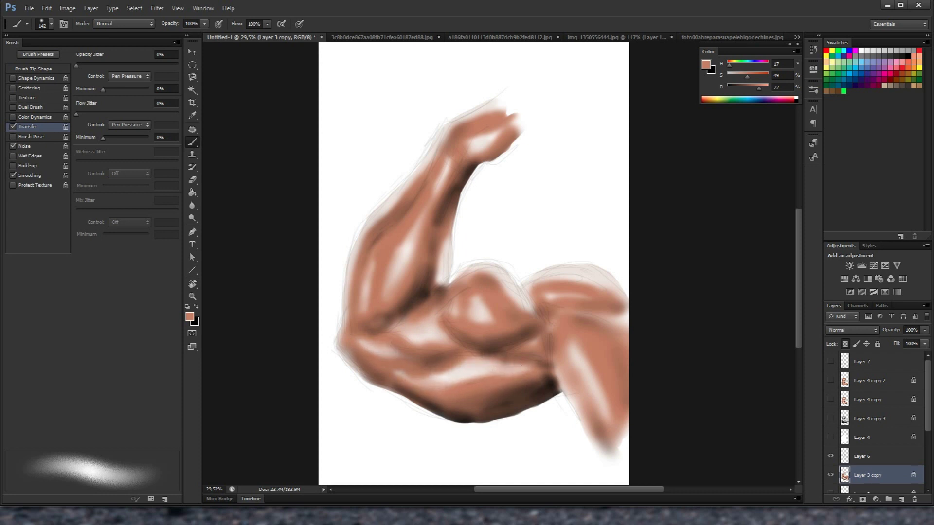
- Sample a tone from the upper arm and smooth the shading between its underside and the biceps
alt+click(523, 378)
mouse_move(491, 391)
mouse_down()
mouse_move(538, 375)
mouse_move(501, 362)
mouse_move(544, 326)
mouse_up()
alt+click(510, 325)
- Darken the biceps' upper edge beside the elbow crease and blend the lower forearm using sampled browns
alt+click(485, 270)
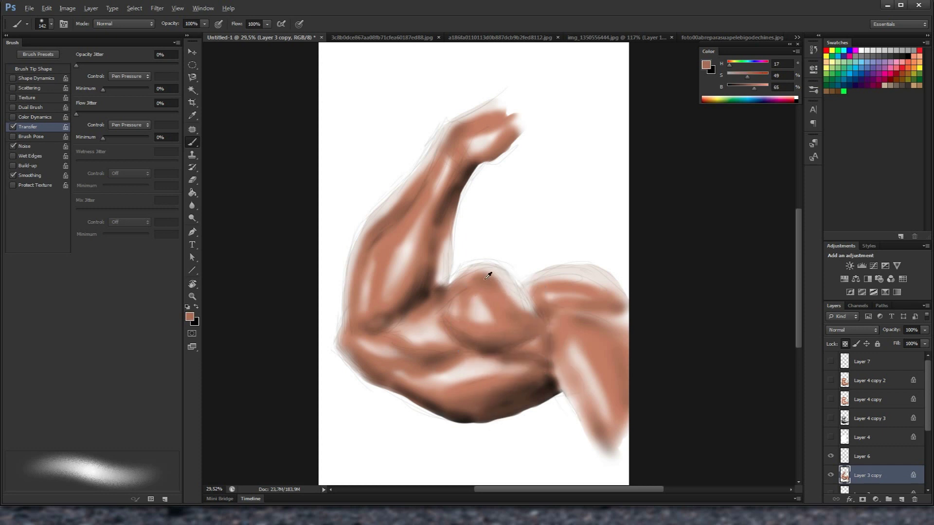
drag(470, 273, 459, 283)
alt+click(426, 296)
mouse_move(477, 267)
mouse_down()
mouse_move(447, 286)
mouse_move(470, 287)
mouse_move(443, 283)
mouse_move(463, 270)
mouse_up()
alt+click(479, 286)
alt+click(402, 306)
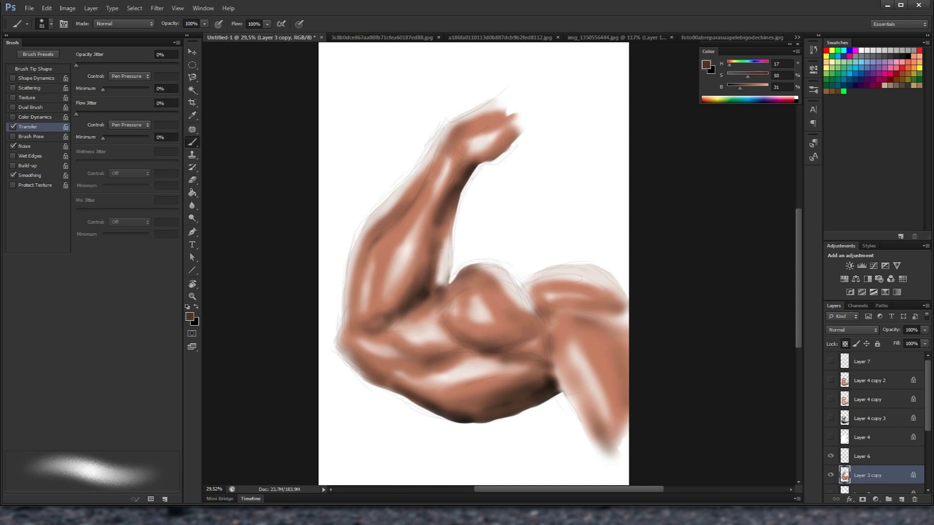
alt+click(414, 271)
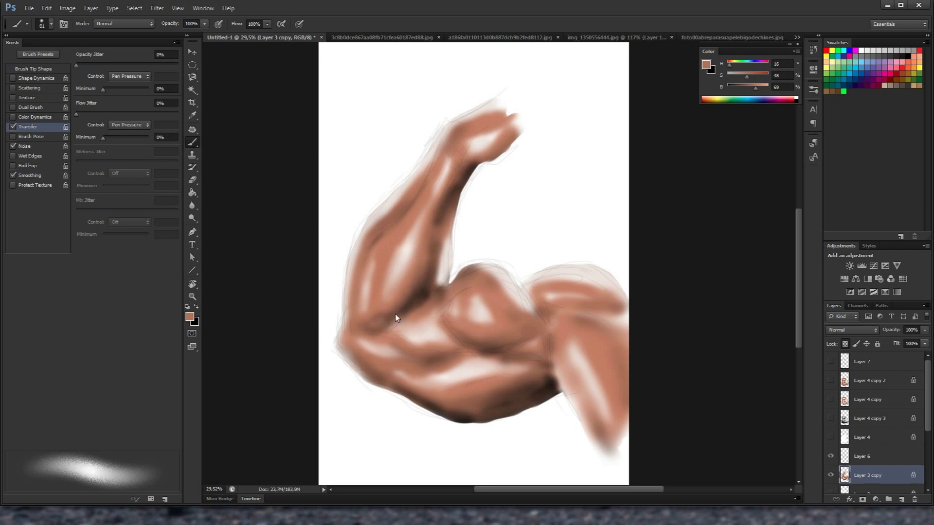
- Deepen the shadow along the underside of the upper arm and elbow with sampled dark and mid skin tones
alt+click(550, 392)
drag(534, 346, 541, 346)
alt+click(553, 391)
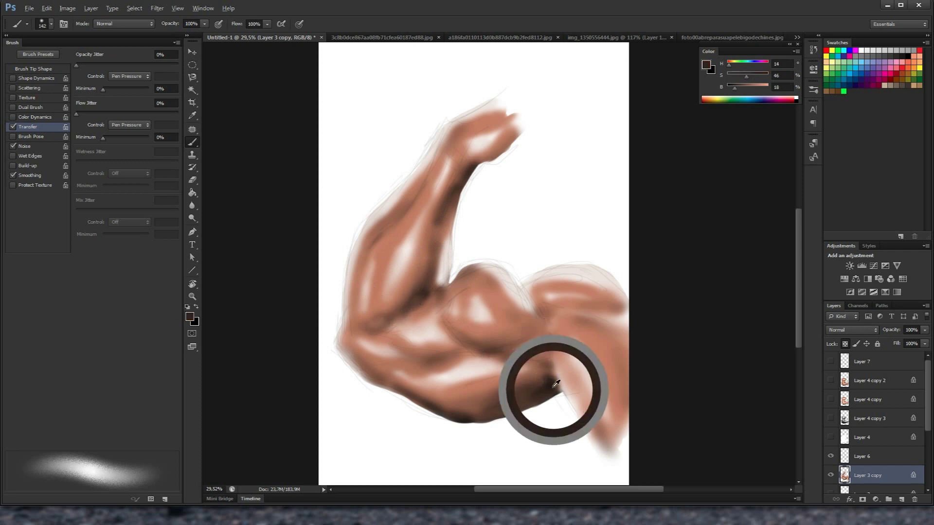
alt+click(422, 389)
drag(426, 400, 397, 393)
alt+click(399, 360)
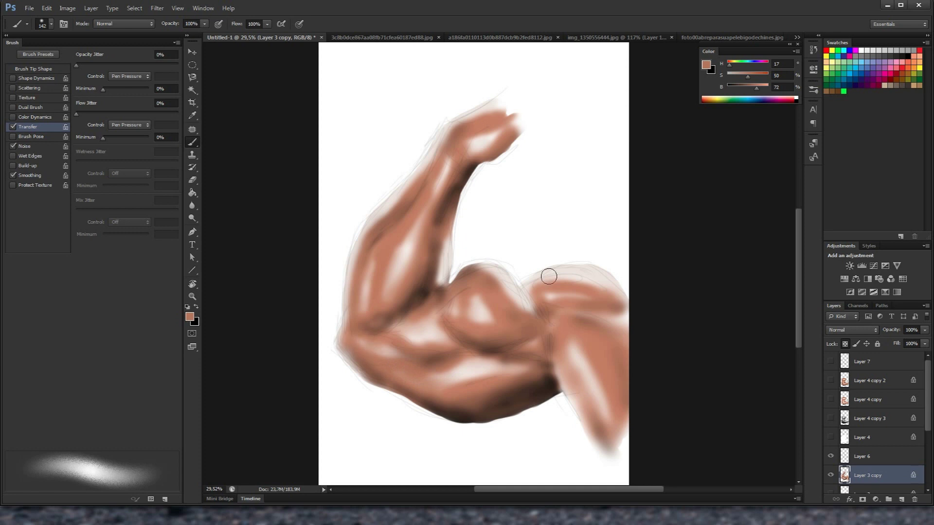
- Blend the forearm shading and the biceps around its central highlight using sampled pale and mid skin tones
alt+click(389, 214)
alt+click(400, 251)
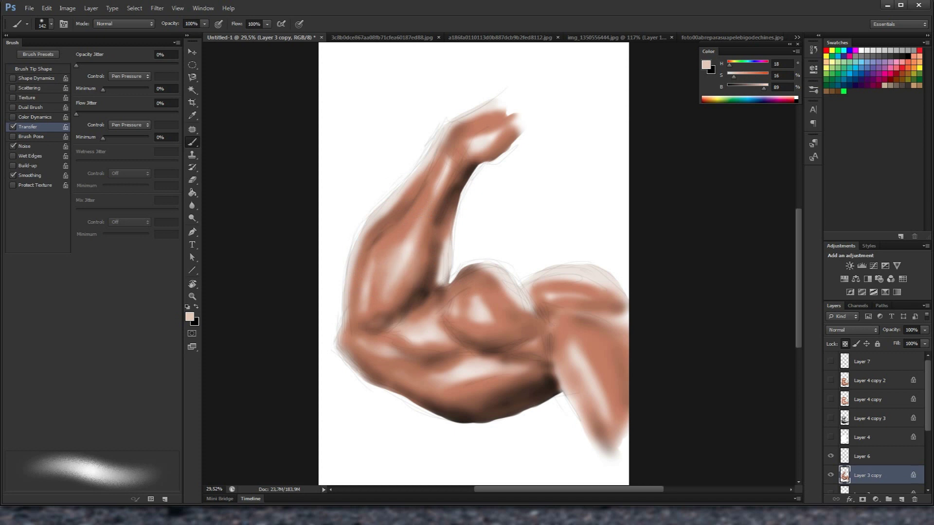
alt+click(427, 184)
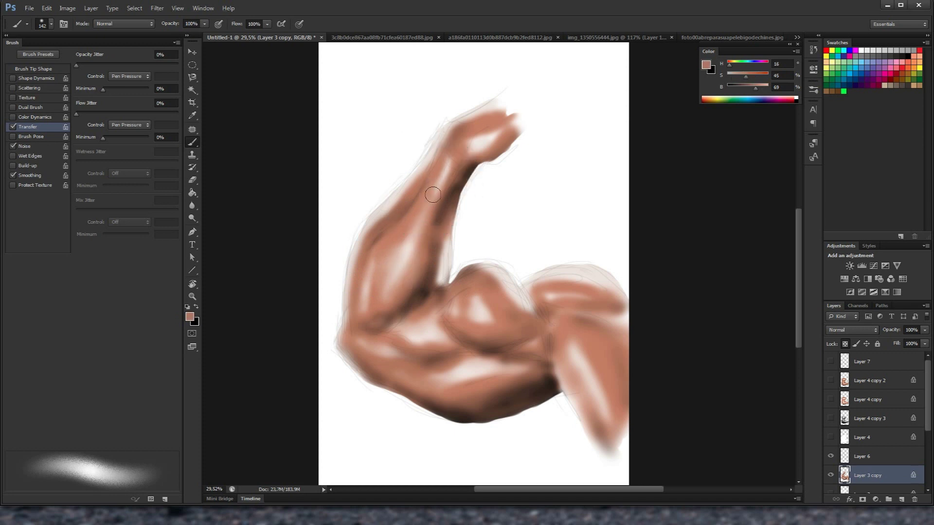
alt+click(486, 292)
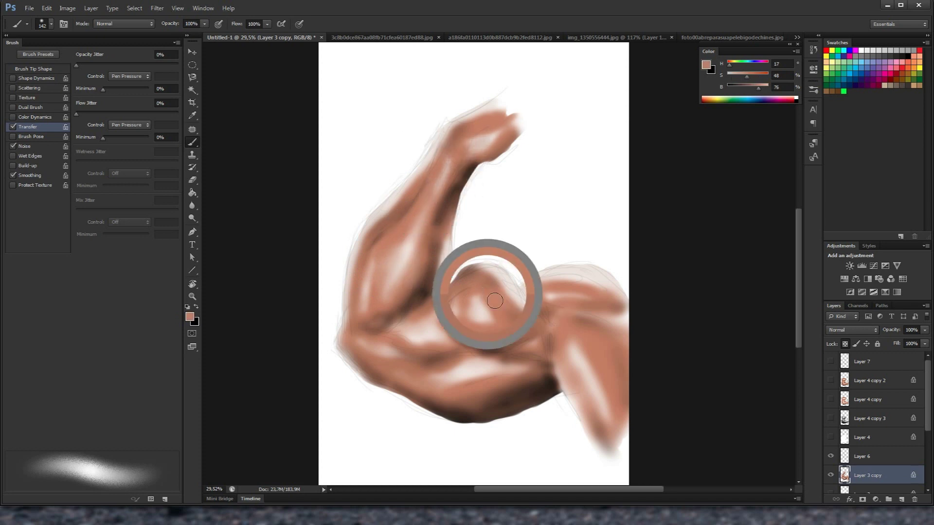
alt+click(477, 310)
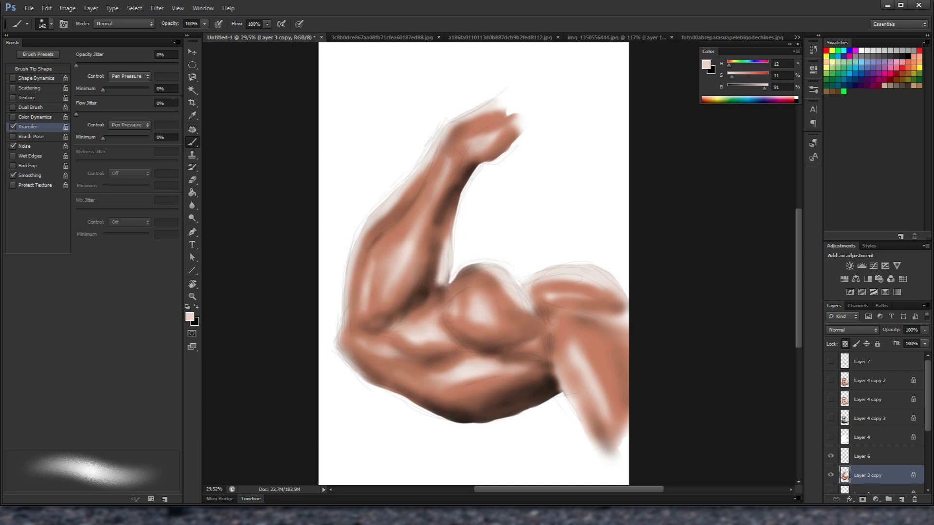
- Sample a skin tone beside the armpit and soften the long highlight on the torso muscle below the shoulder
alt+click(564, 321)
drag(591, 355, 584, 404)
drag(579, 372, 571, 428)
scroll(511, 329, down, 4)
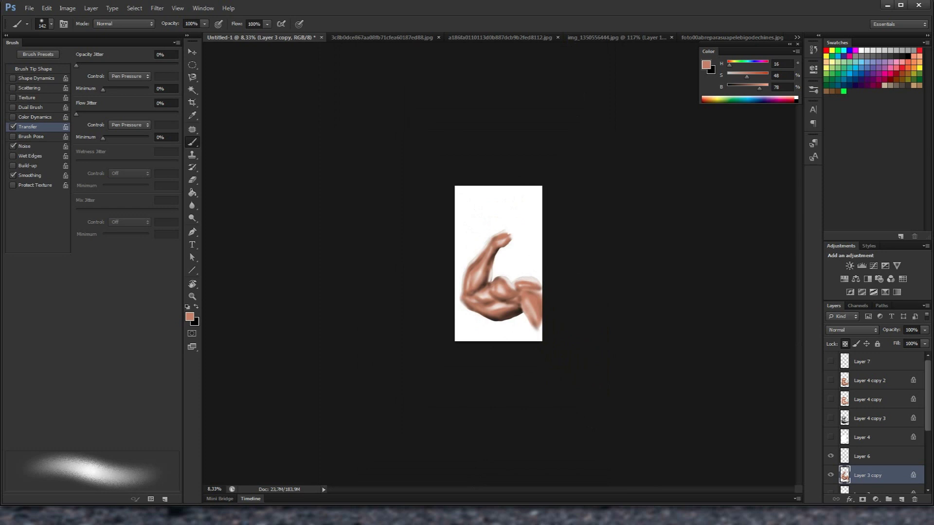
scroll(501, 256, up, 2)
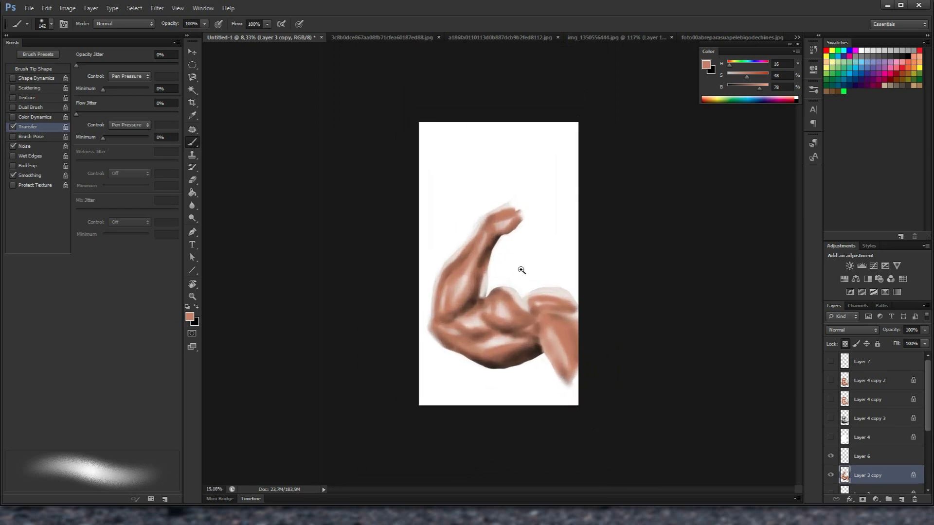
scroll(523, 273, up, 3)
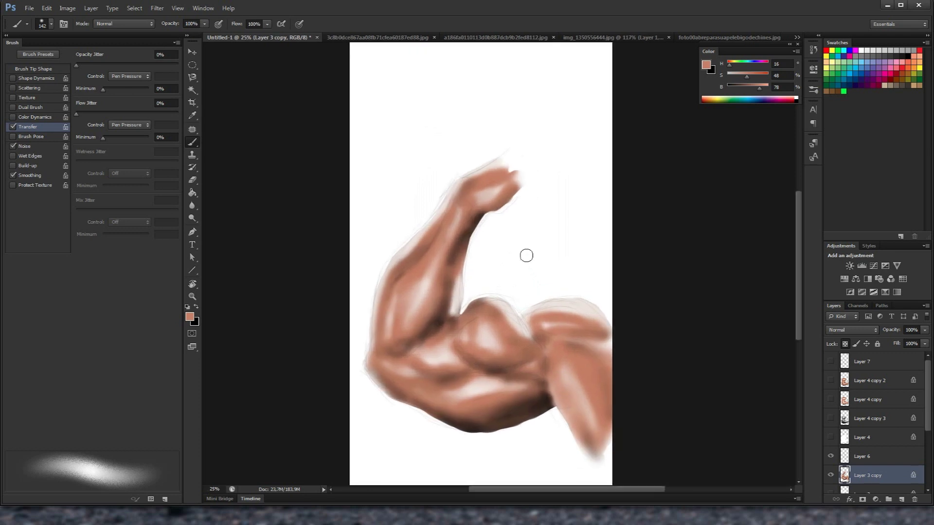
- Smooth the dark inner edge of the forearm toward the wrist using sampled brown and mid skin tones
alt+click(430, 246)
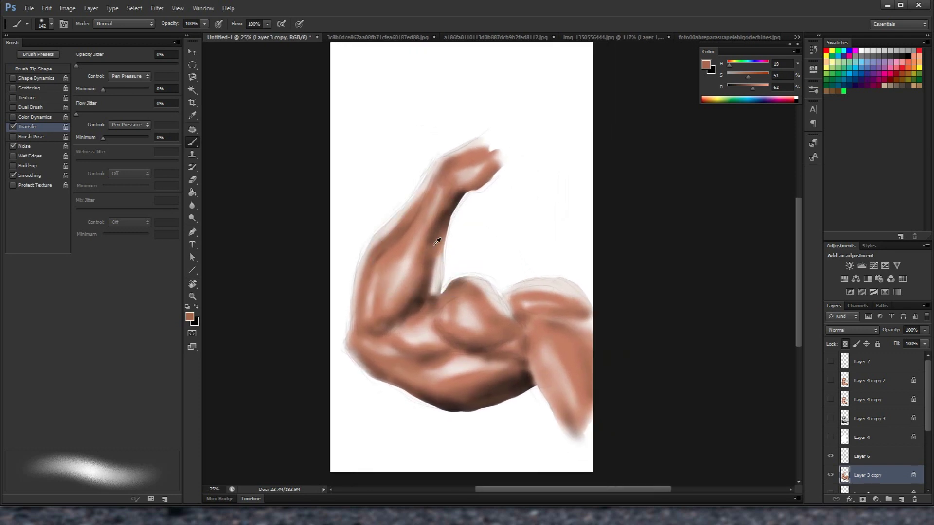
alt+click(434, 242)
alt+click(453, 187)
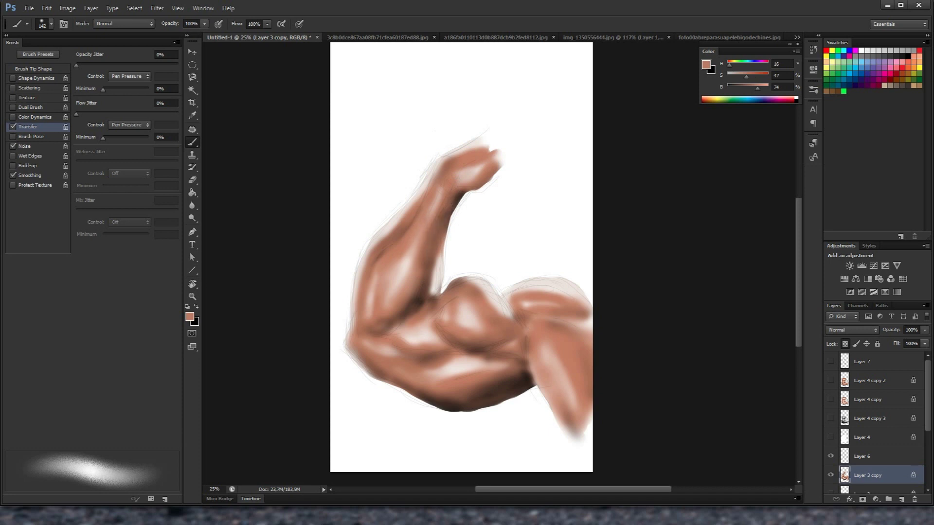
- Blend the biceps with a sampled light skin tone and brighten its central highlight with sampled white
drag(495, 298, 485, 278)
alt+click(465, 309)
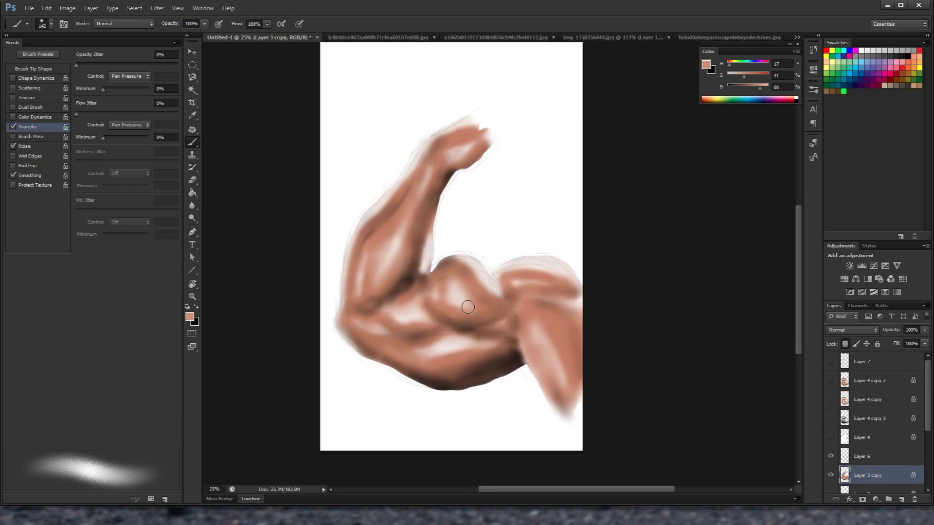
alt+click(500, 222)
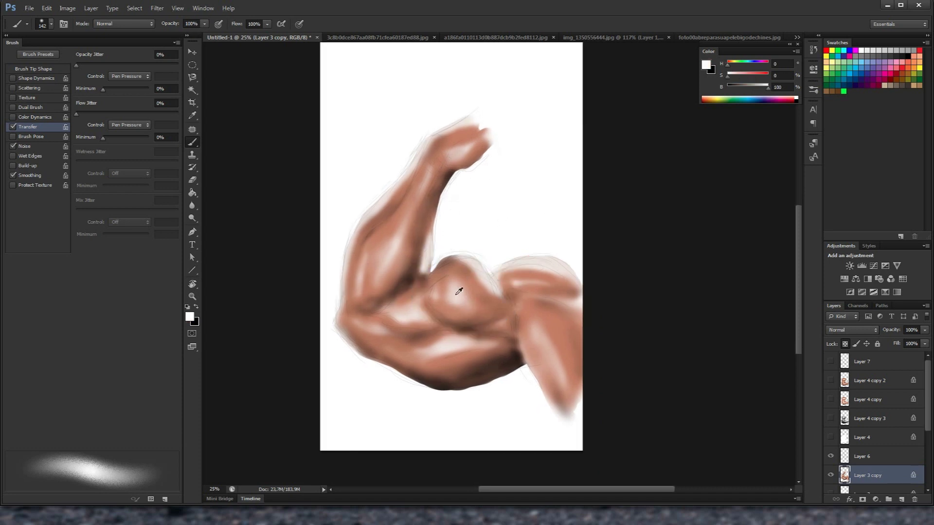
- Refine the shading at the elbow crease and along the underside of the upper arm with sampled browns
alt+click(388, 317)
alt+click(388, 293)
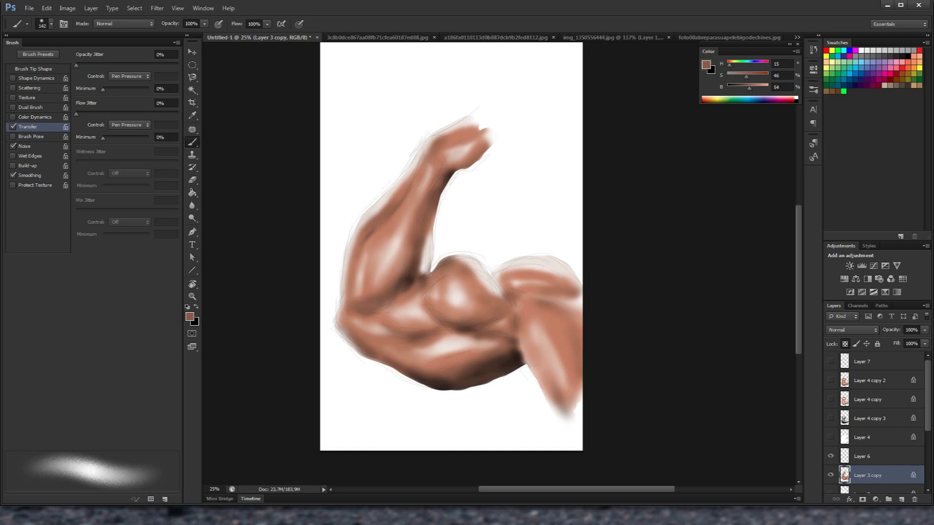
alt+click(361, 352)
alt+click(481, 360)
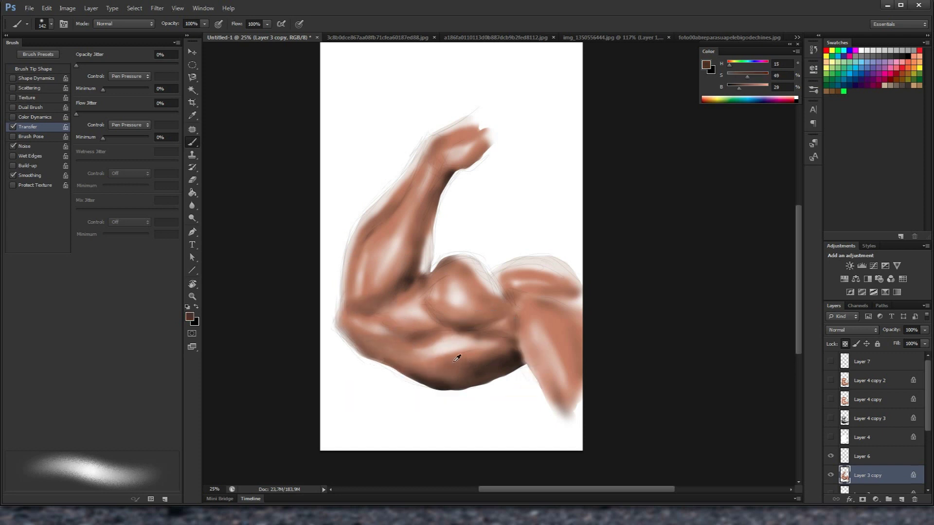
- Set the colour to a saturated red-brown (H 15, S 93, B 52) and tint the upper arm, elbow and outer forearm
drag(742, 85, 754, 84)
drag(448, 316, 490, 346)
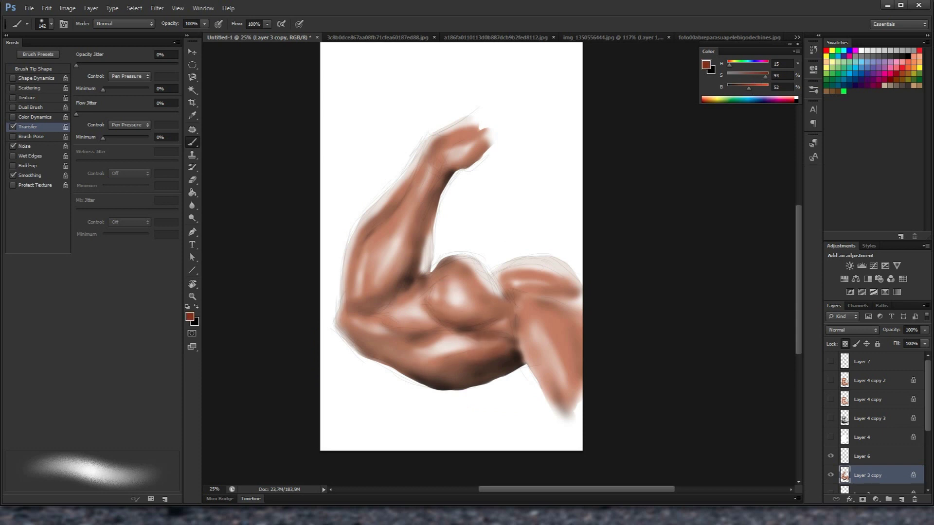
drag(358, 353, 406, 349)
drag(408, 187, 397, 202)
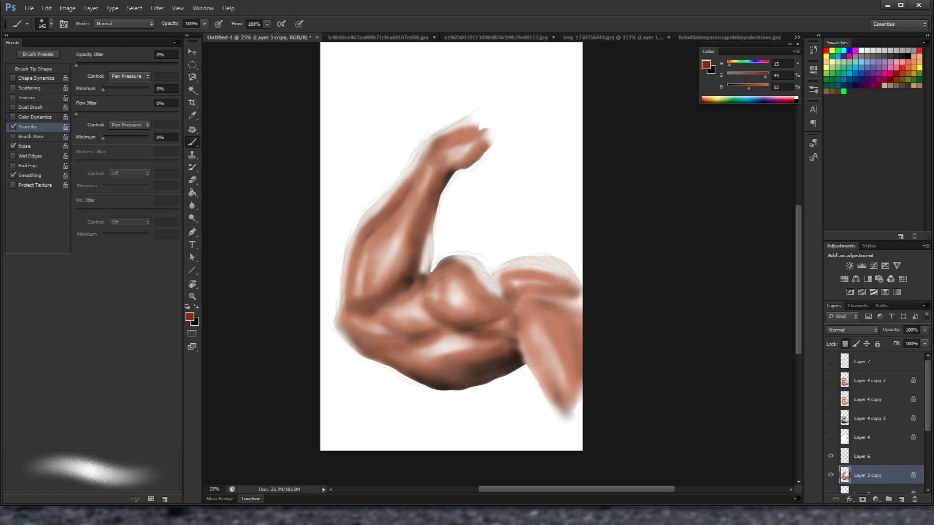
- Tint the hand, shoulder, armpit and upper edge of the biceps with the saturated red-brown
drag(447, 145, 475, 130)
drag(504, 279, 521, 282)
drag(575, 293, 534, 289)
drag(516, 323, 523, 356)
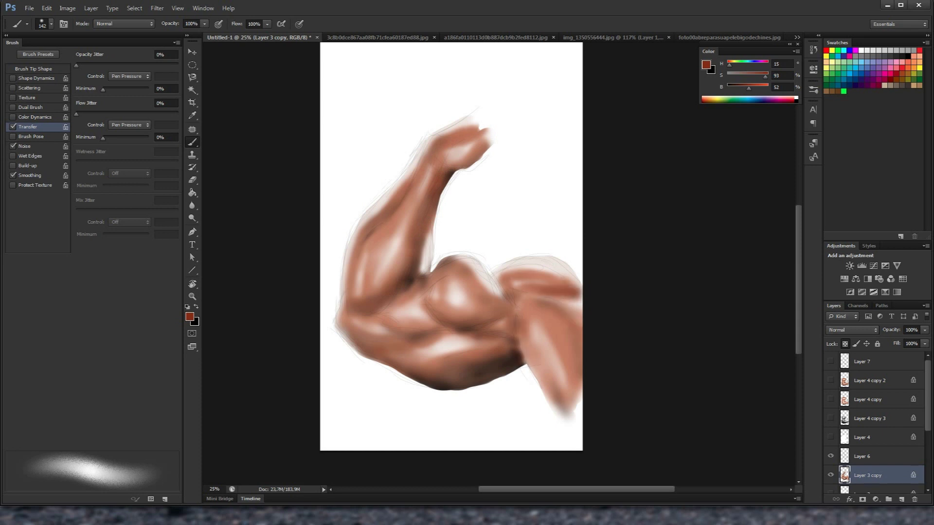
mouse_move(506, 322)
mouse_down()
mouse_move(491, 329)
mouse_move(473, 300)
mouse_move(504, 301)
mouse_move(502, 274)
mouse_move(576, 285)
mouse_up()
mouse_move(498, 276)
mouse_down()
mouse_move(532, 268)
mouse_move(459, 263)
mouse_move(424, 273)
mouse_up()
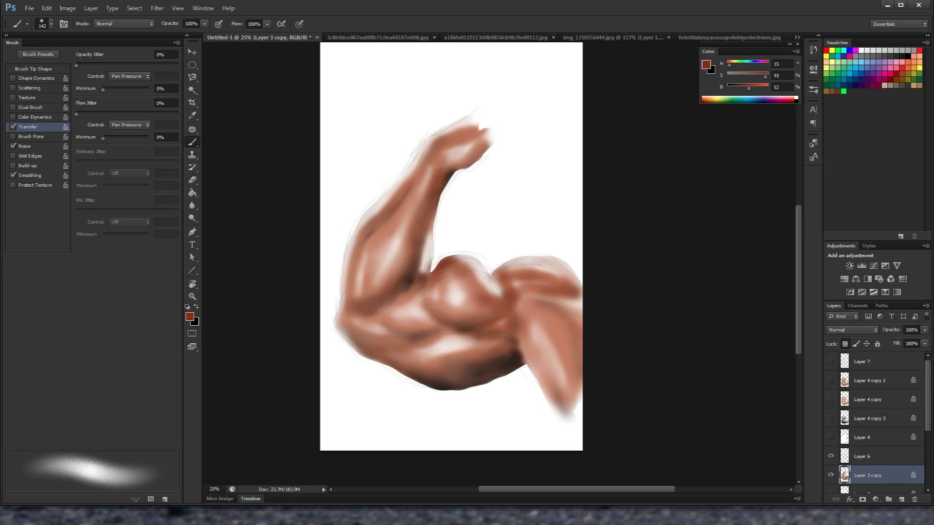
- Add saturated red-brown around the elbow, its crease, the biceps' inner side and the underside of the upper arm
drag(386, 327, 353, 325)
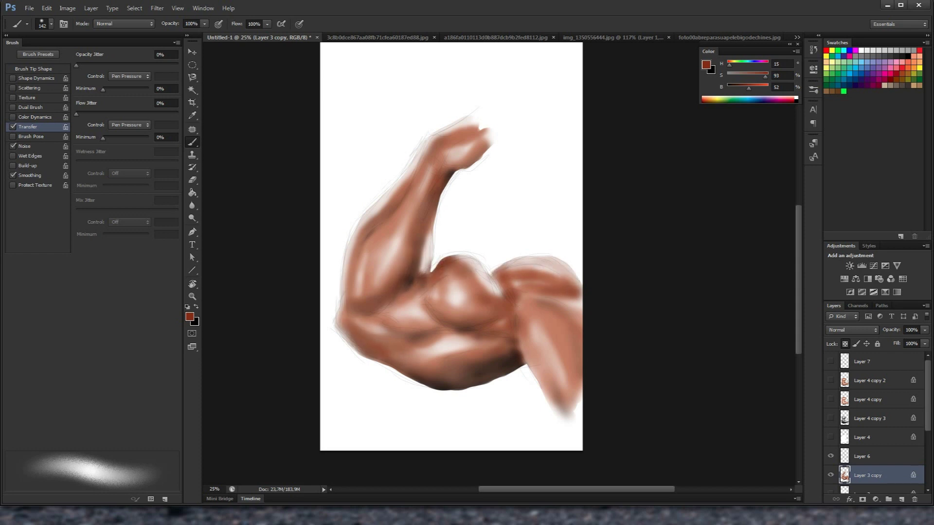
drag(398, 302, 382, 312)
mouse_move(434, 285)
mouse_down()
mouse_move(429, 306)
mouse_move(442, 321)
mouse_up()
drag(501, 344, 428, 382)
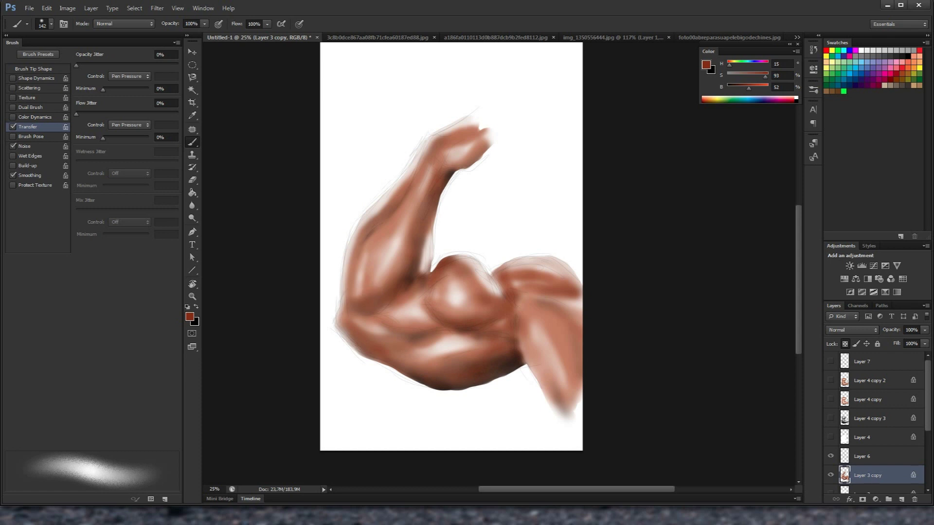
- Warm the forearm, wrist, upper edge of the hand and inner elbow with saturated red-brown strokes
drag(377, 265, 392, 214)
drag(412, 178, 421, 154)
drag(440, 138, 471, 128)
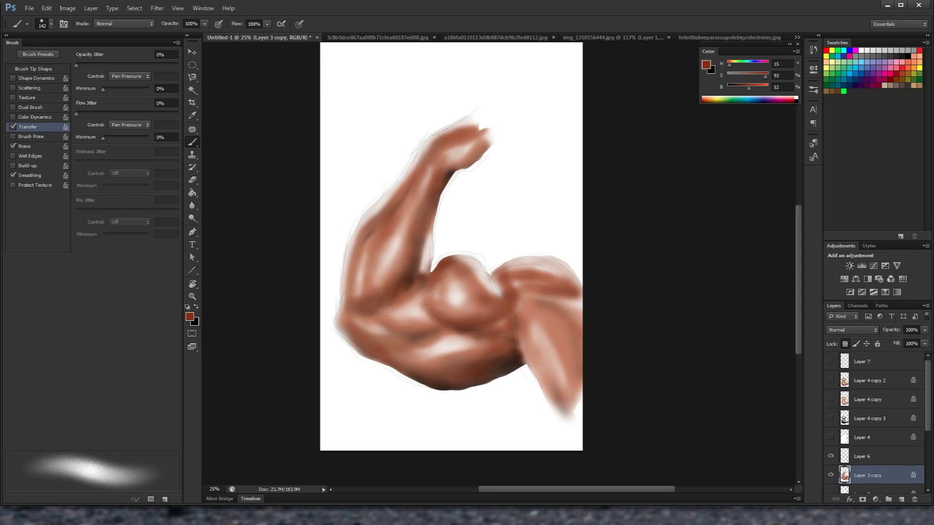
drag(424, 253, 422, 269)
mouse_move(392, 304)
mouse_down()
mouse_move(374, 317)
mouse_move(414, 305)
mouse_up()
mouse_move(414, 304)
mouse_down()
mouse_move(422, 316)
mouse_move(423, 297)
mouse_move(433, 301)
mouse_move(446, 282)
mouse_move(455, 299)
mouse_up()
- Brighten the biceps highlight with sampled white and reduce the brush size to 62
alt+click(511, 236)
drag(494, 247, 483, 285)
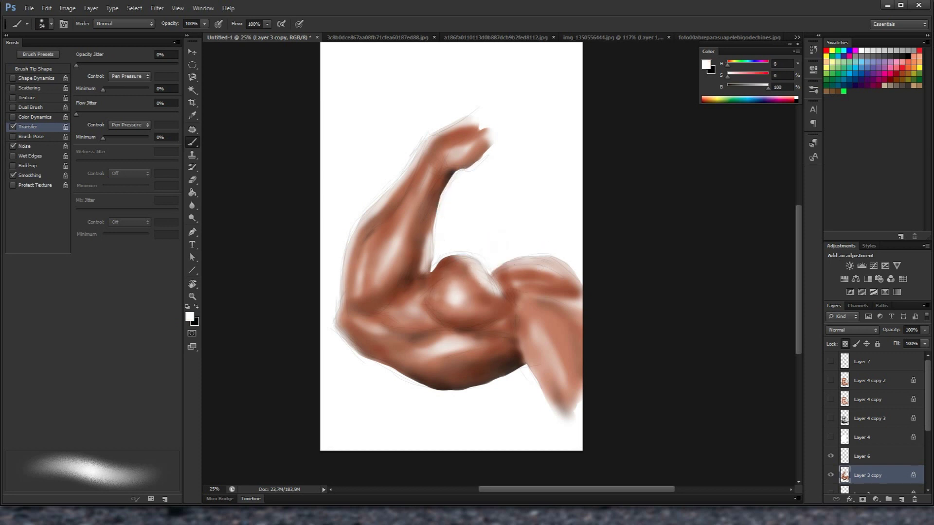
mouse_move(361, 229)
mouse_down()
mouse_move(372, 229)
mouse_move(355, 228)
mouse_up()
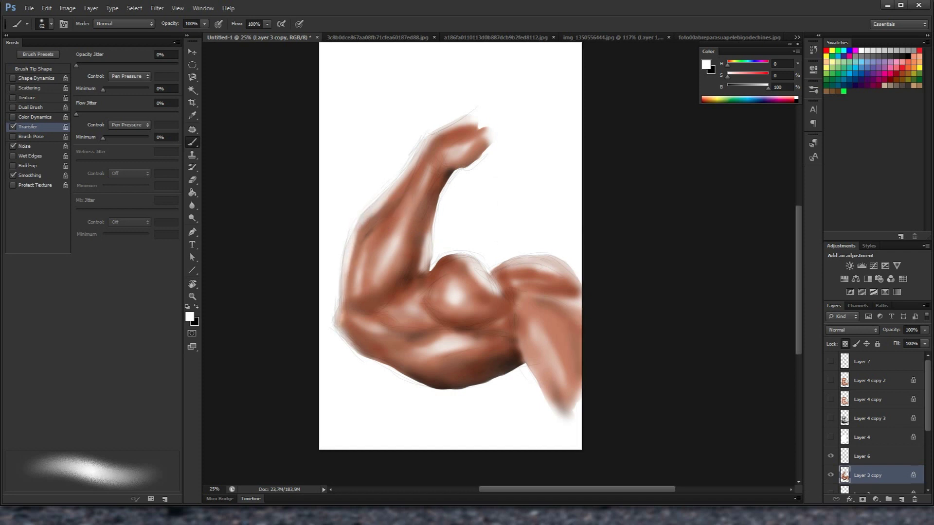
- Show the grey Layer 1 behind the arm, toggling its visibility to compare the painted edges against white and grey
drag(546, 270, 534, 211)
scroll(876, 419, down, 5)
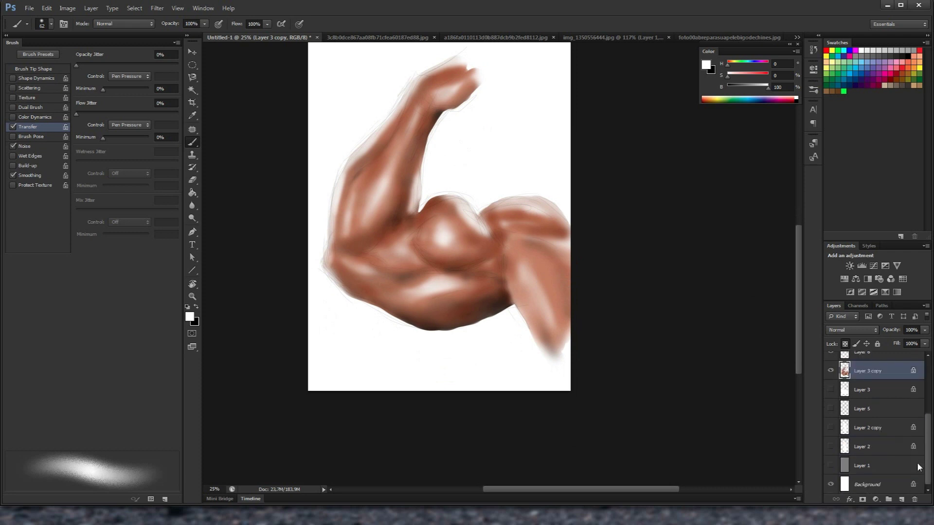
click(833, 466)
drag(590, 204, 604, 259)
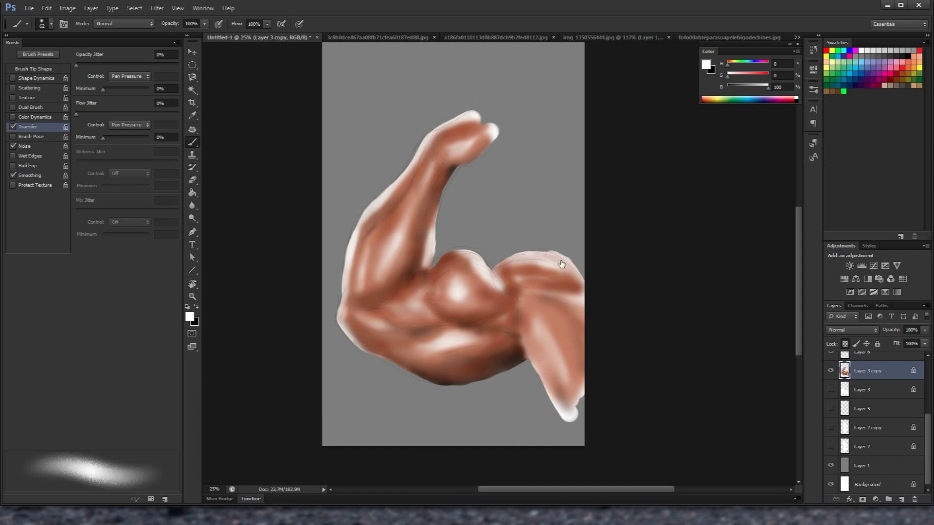
click(831, 466)
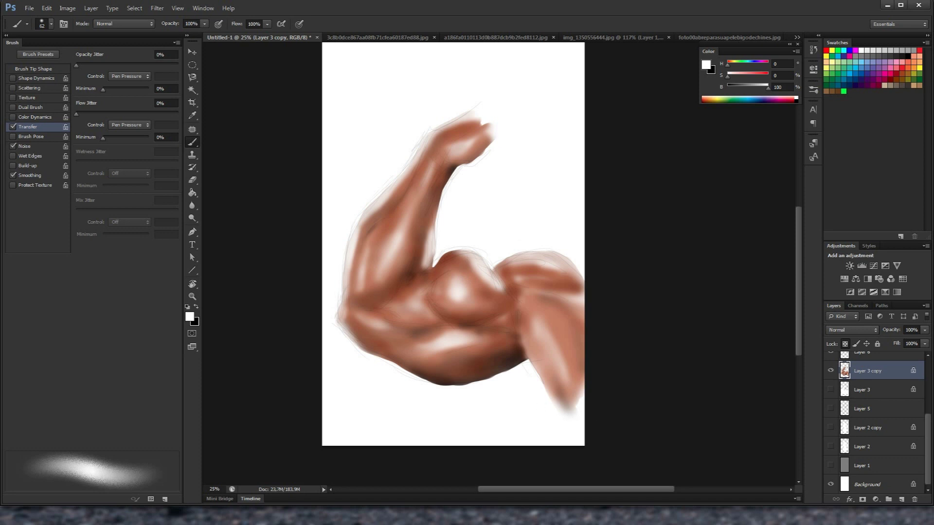
click(832, 466)
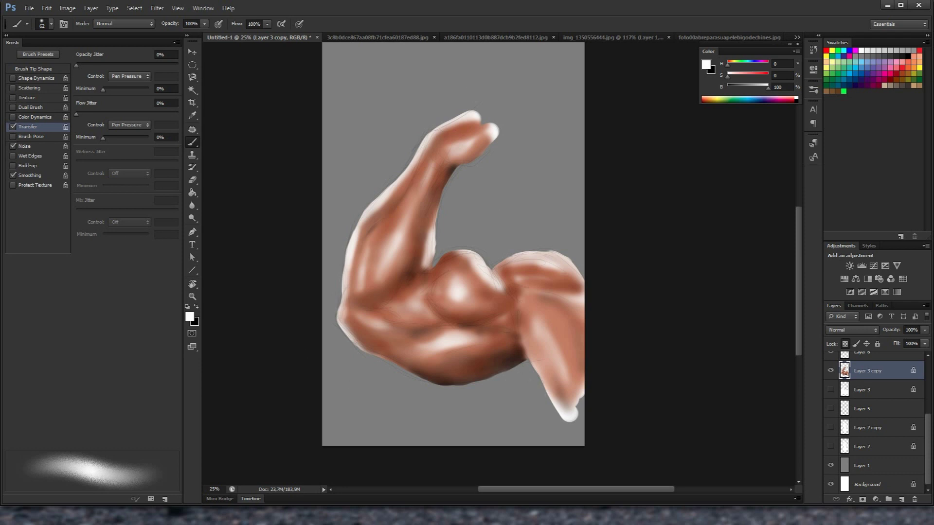
scroll(876, 418, up, 2)
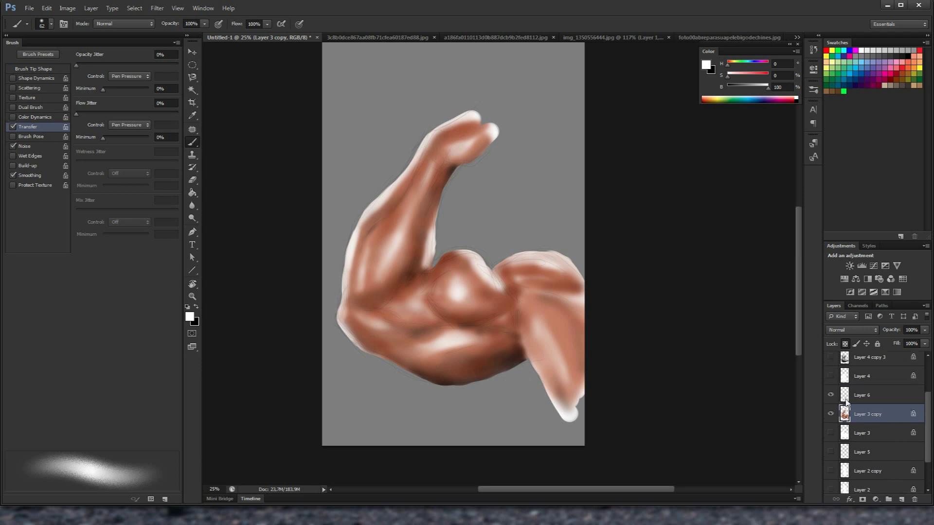